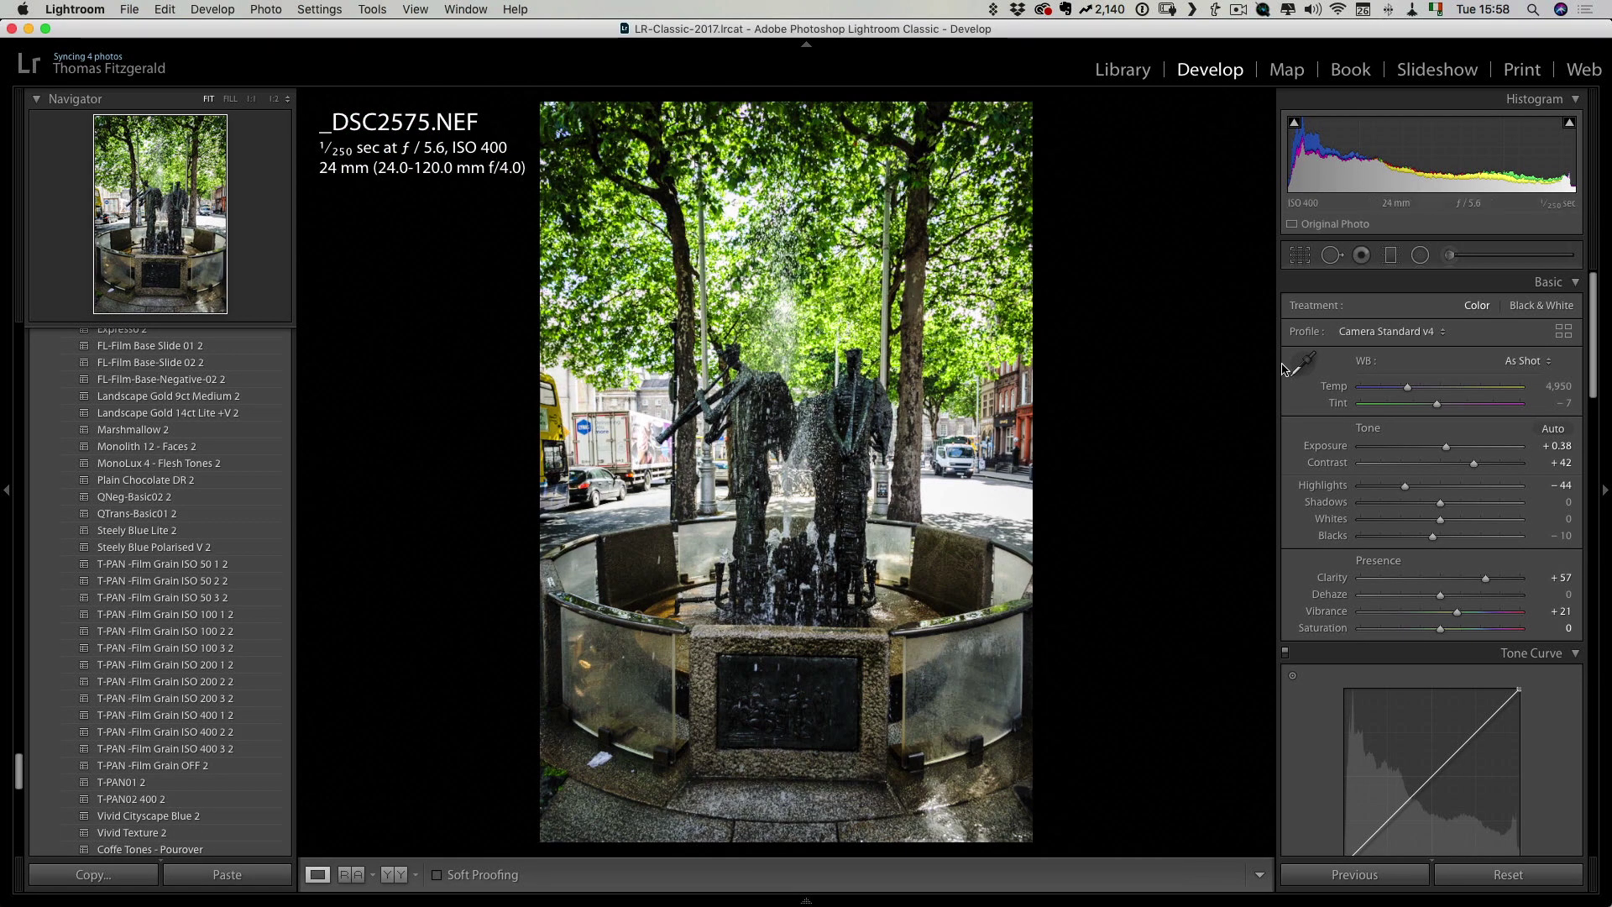
Add a top-down graduated filter to _DSC2575 with Temp -100 and Exposure -0.82
left_click(1392, 263)
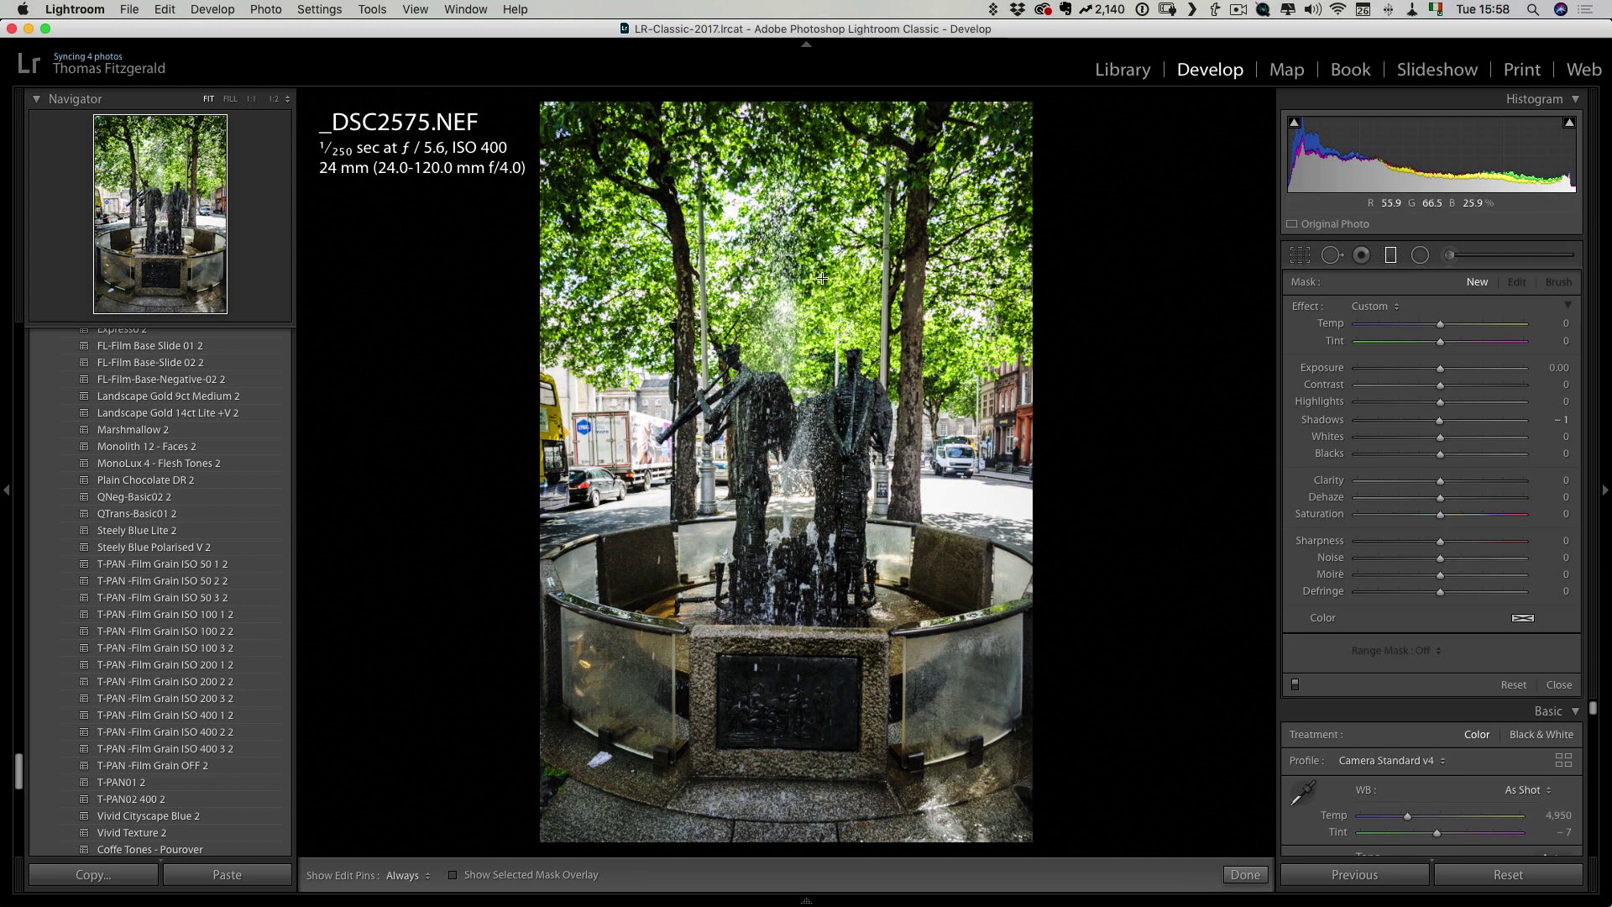
left_click_drag(821, 275, 820, 663)
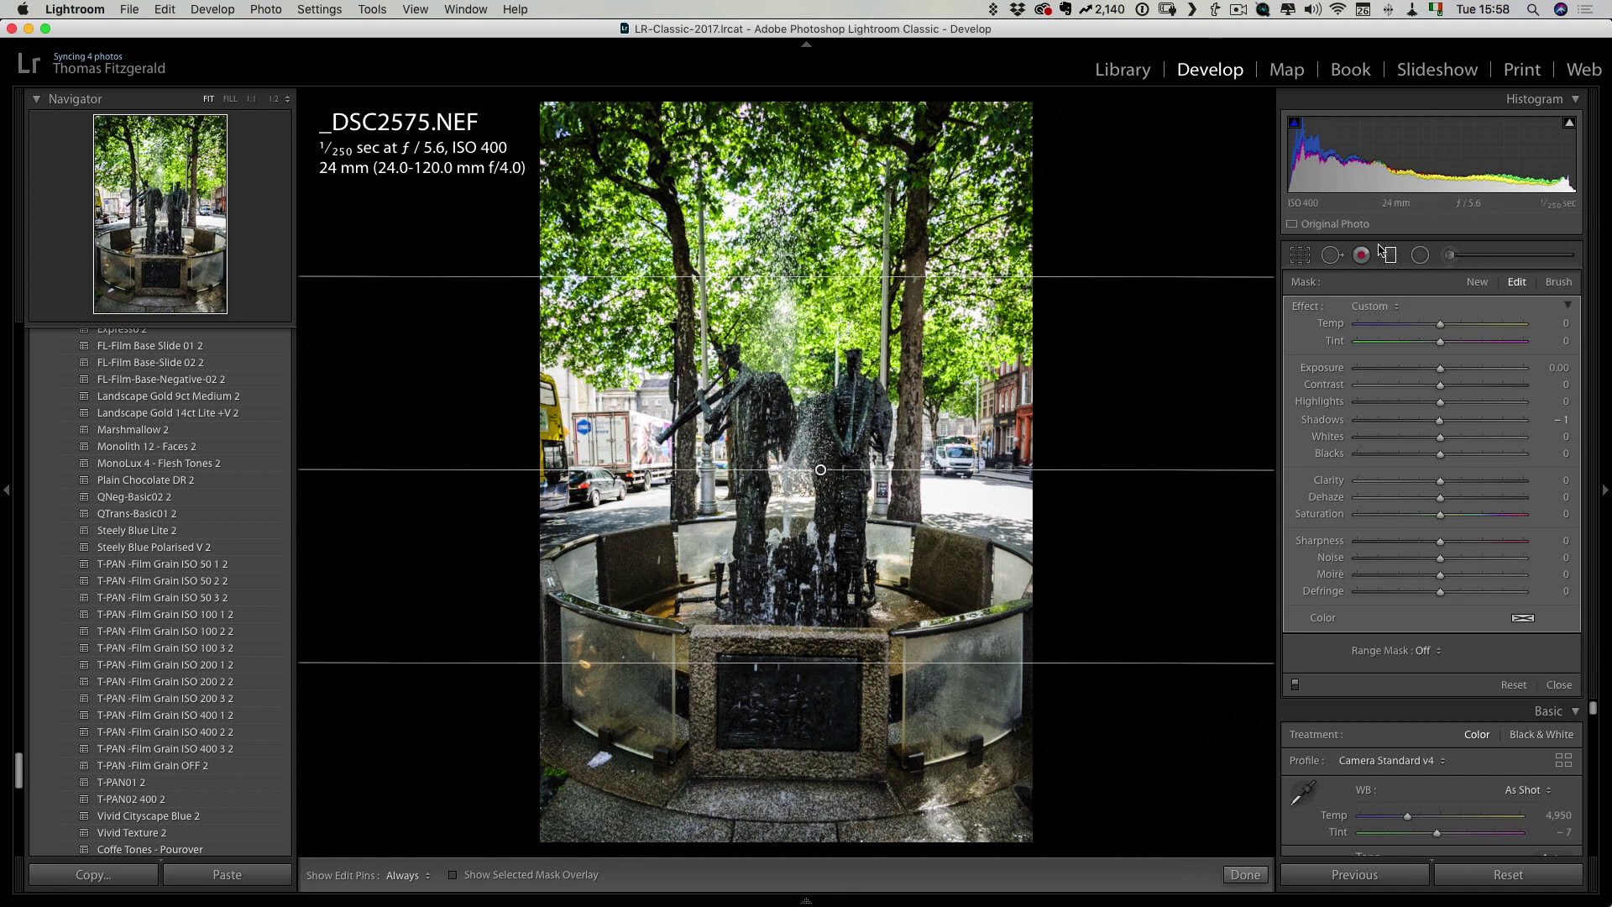
left_click_drag(1440, 368, 1353, 324)
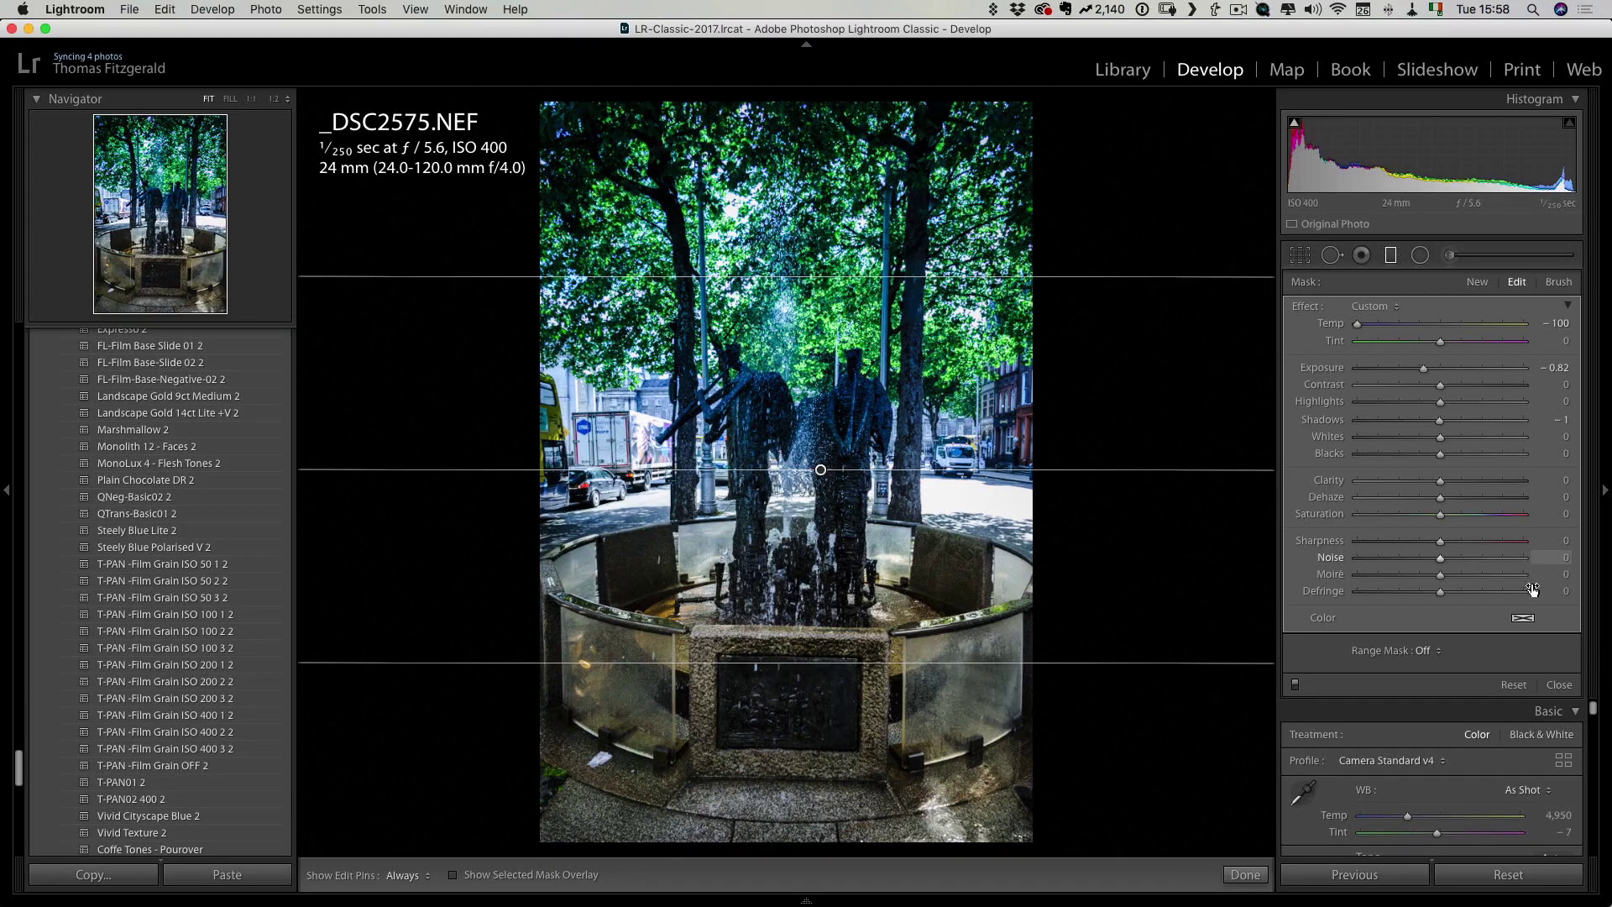
left_click(1559, 686)
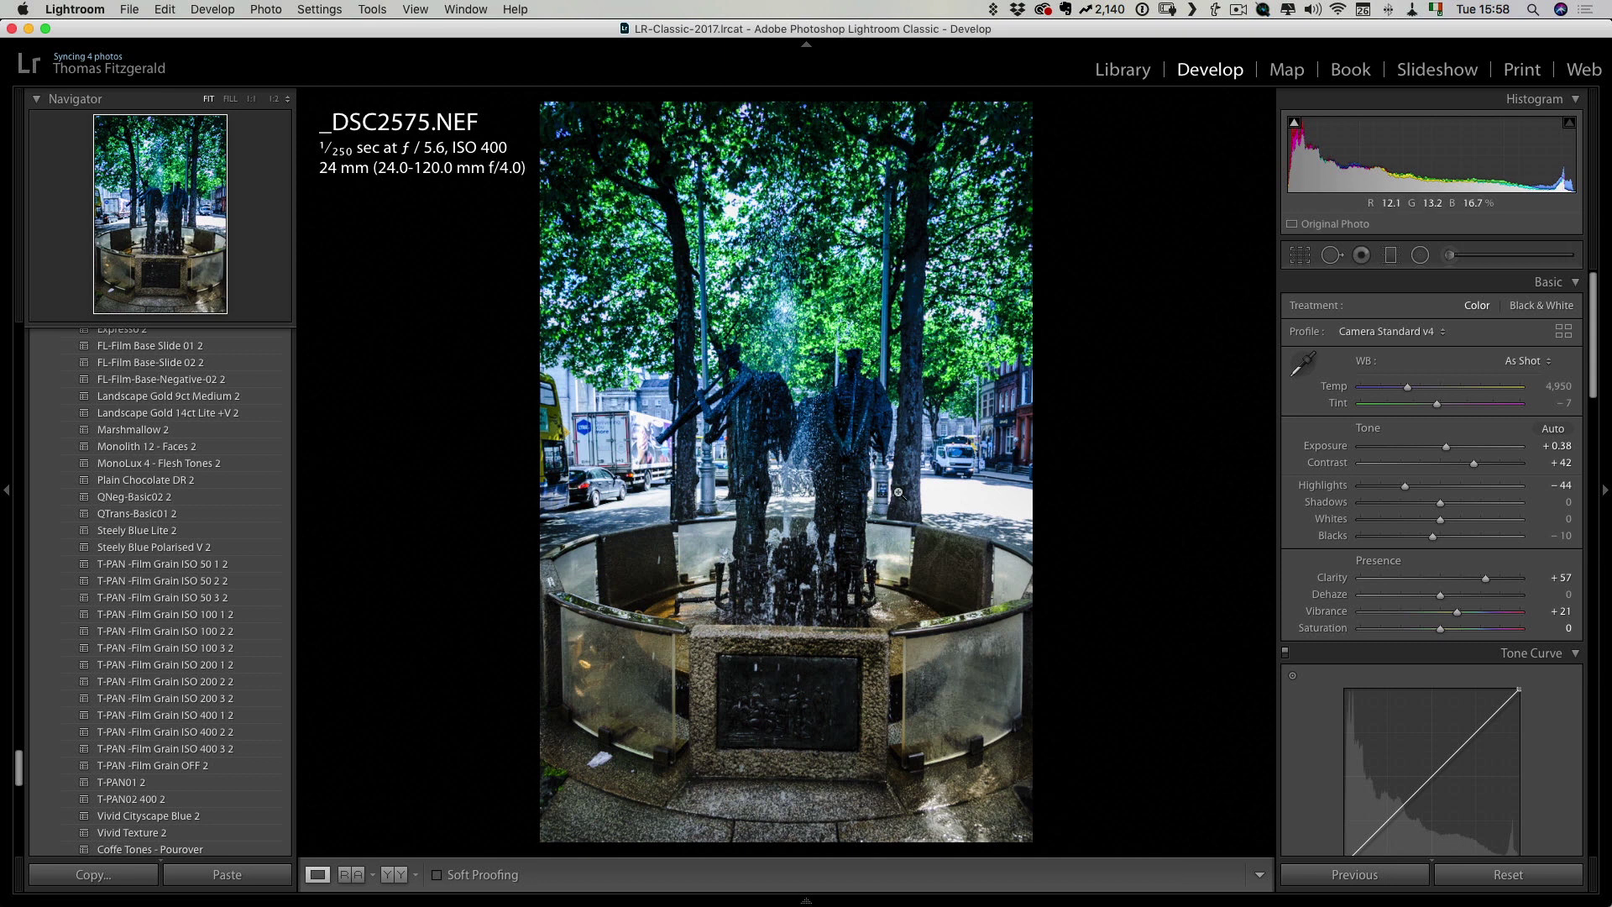
Save a new develop preset named 'Gradient Test' with every setting checked
key("shift")
key("super+shift+n")
left_click(619, 524)
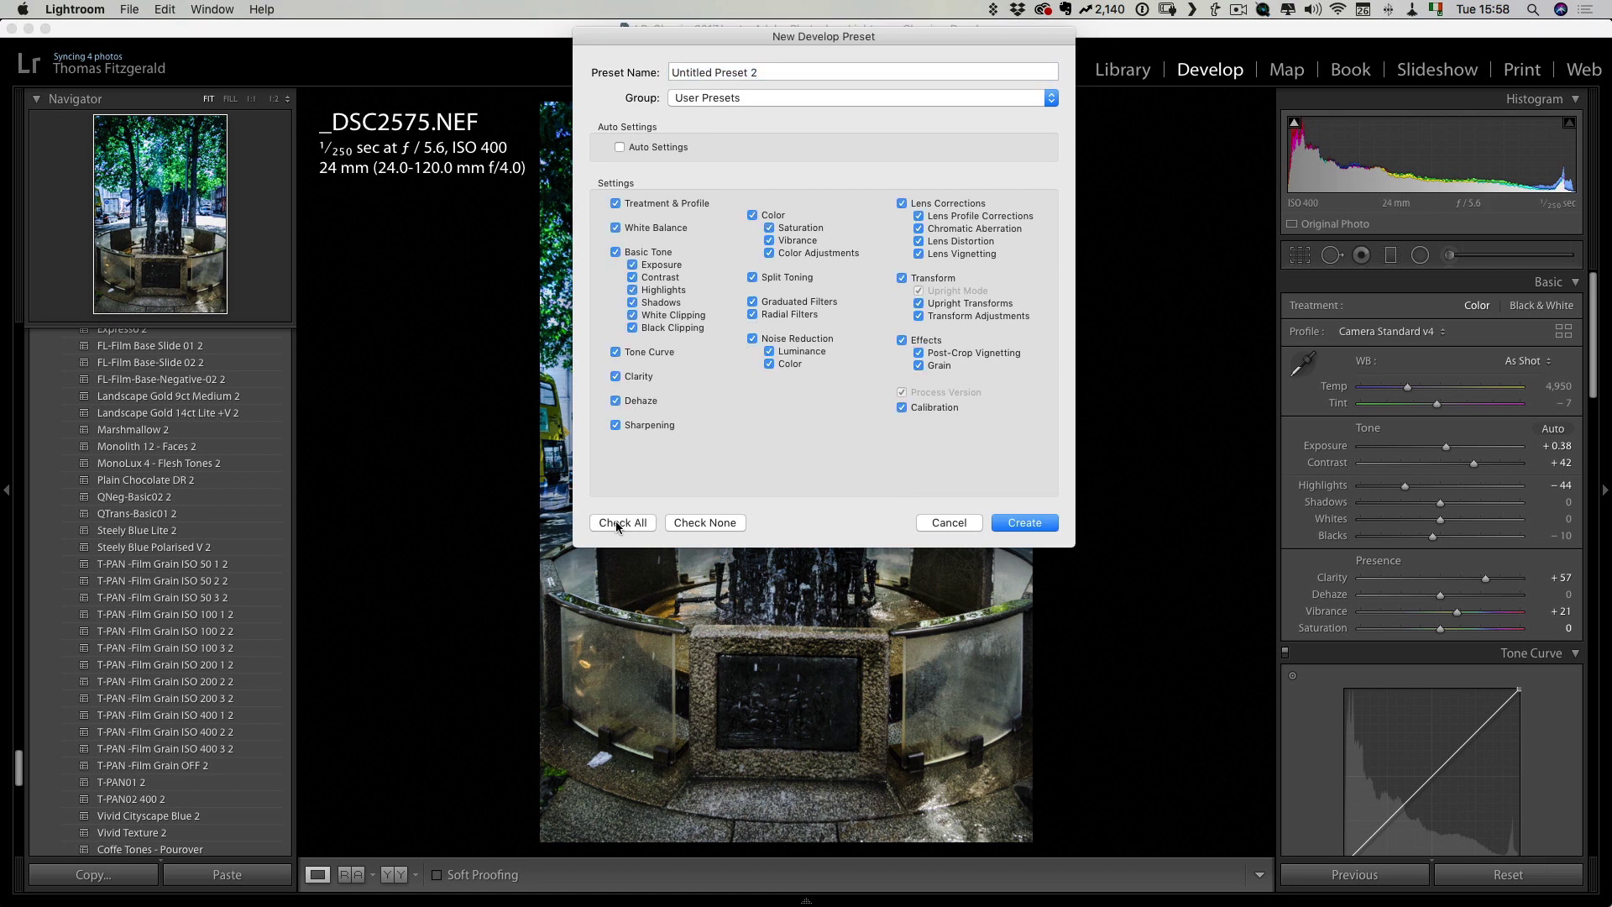
left_click(710, 69)
type("Gradient Test")
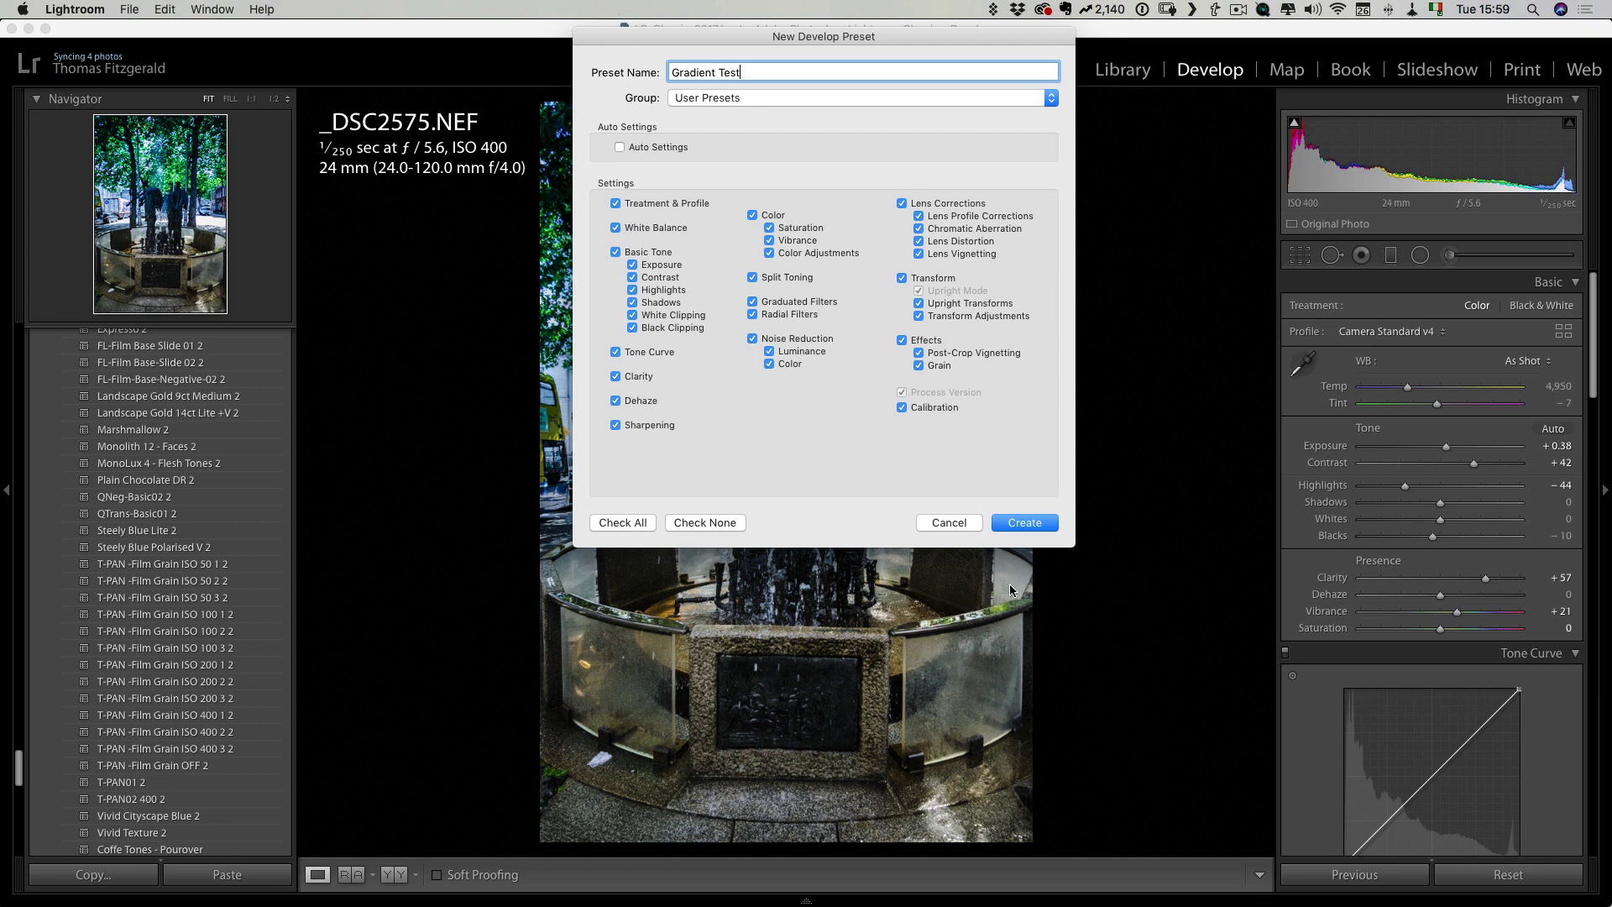
left_click(1030, 524)
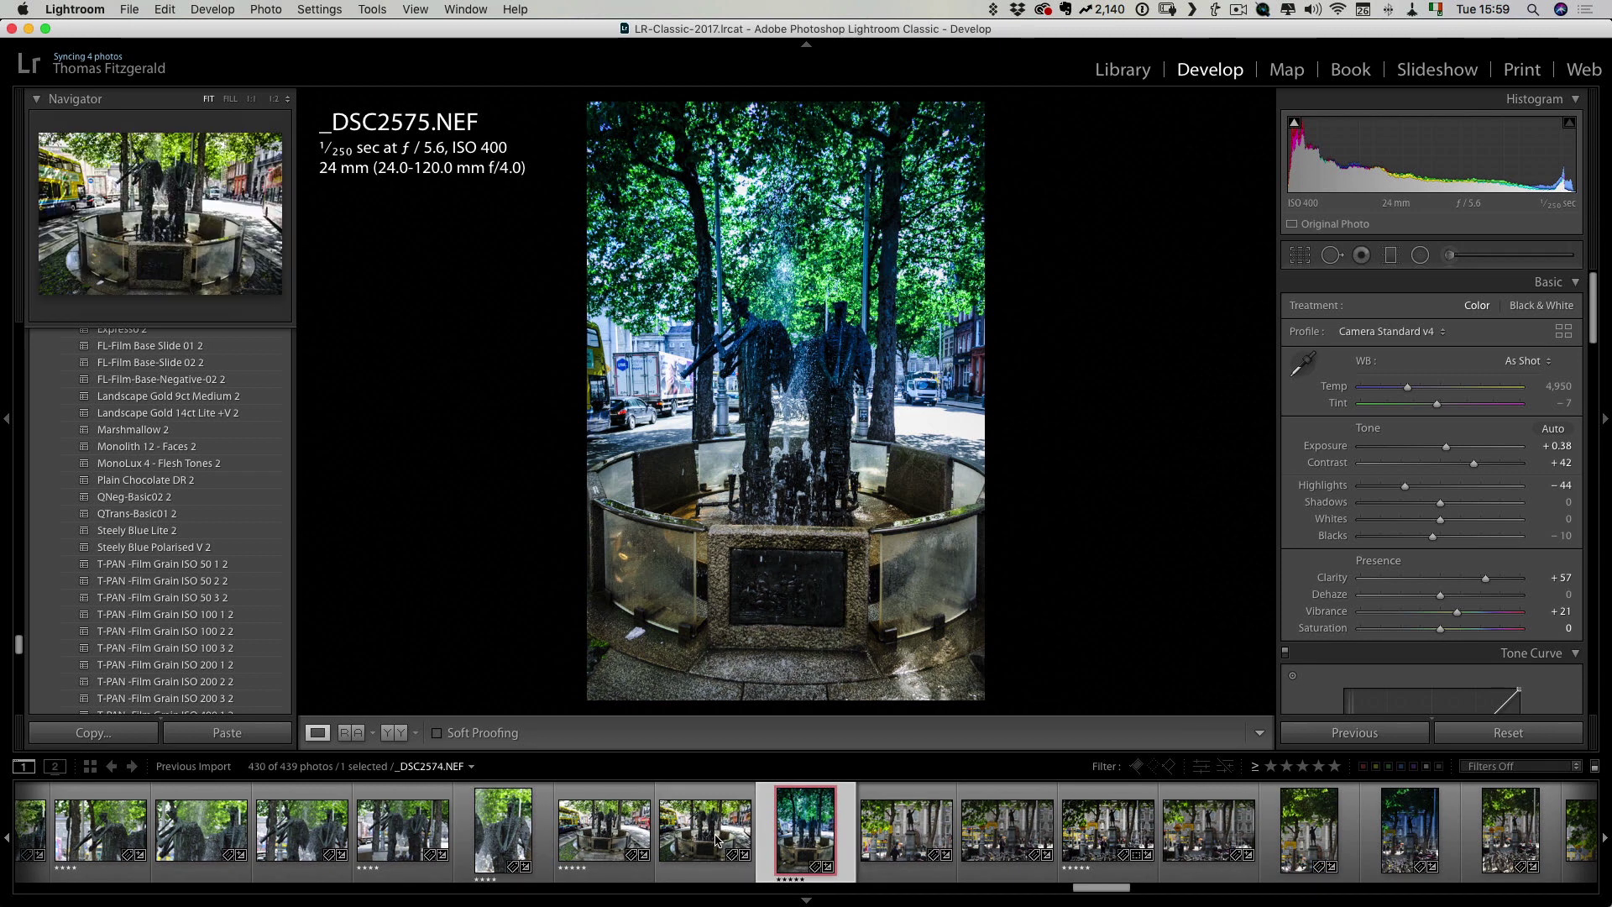
Select _DSC2574, hide the filmstrip, and apply the Gradient Test preset to it
left_click(750, 821)
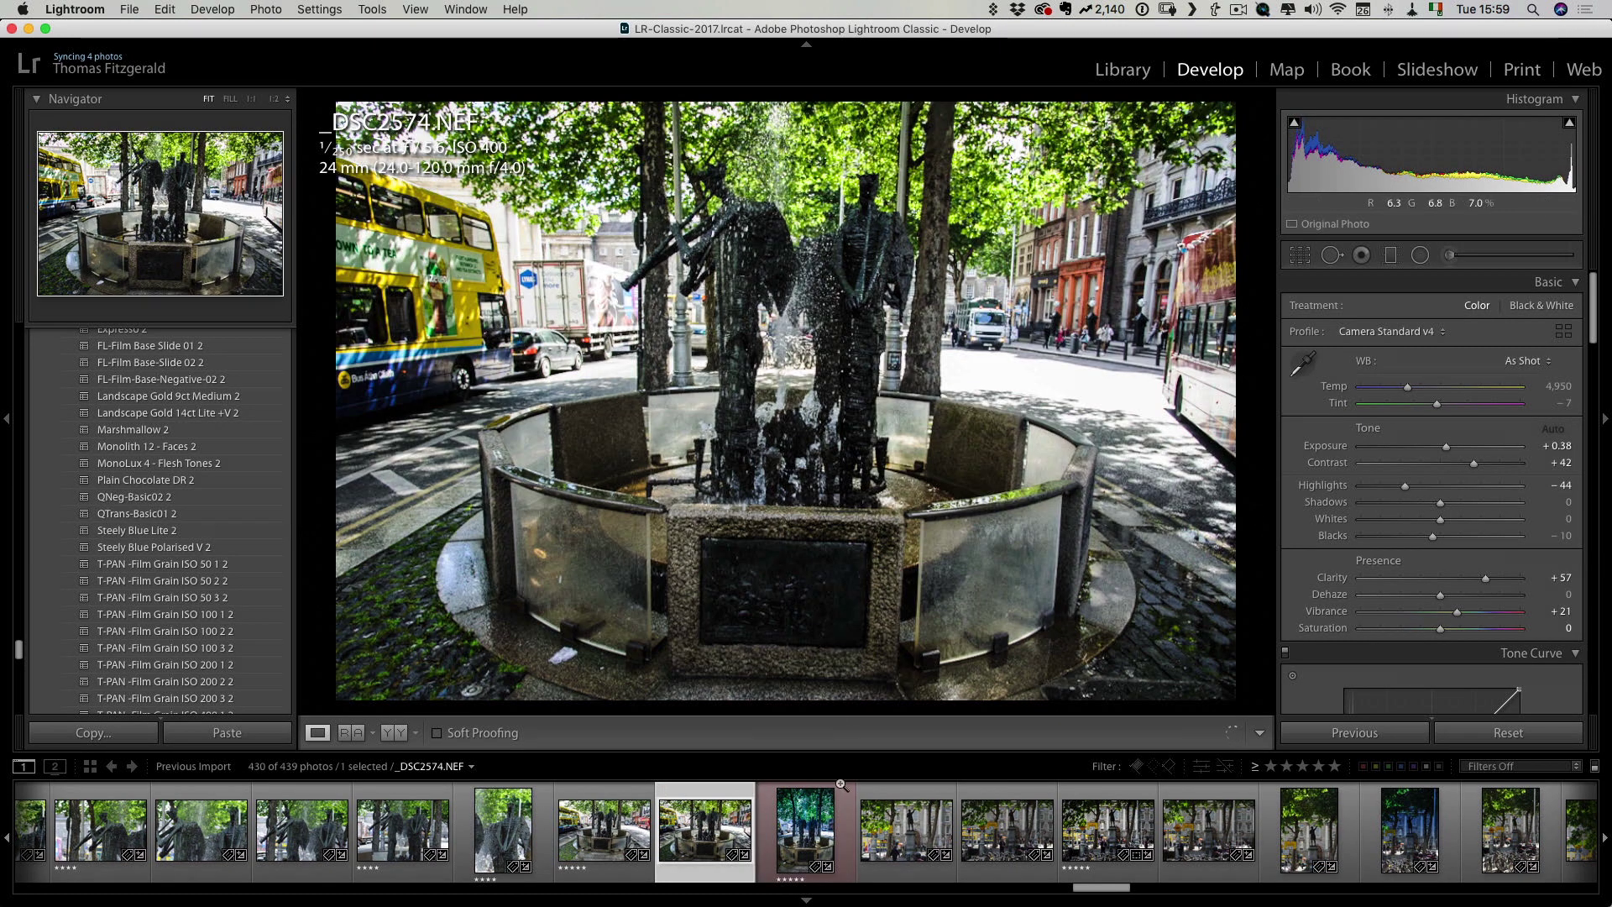
left_click(808, 900)
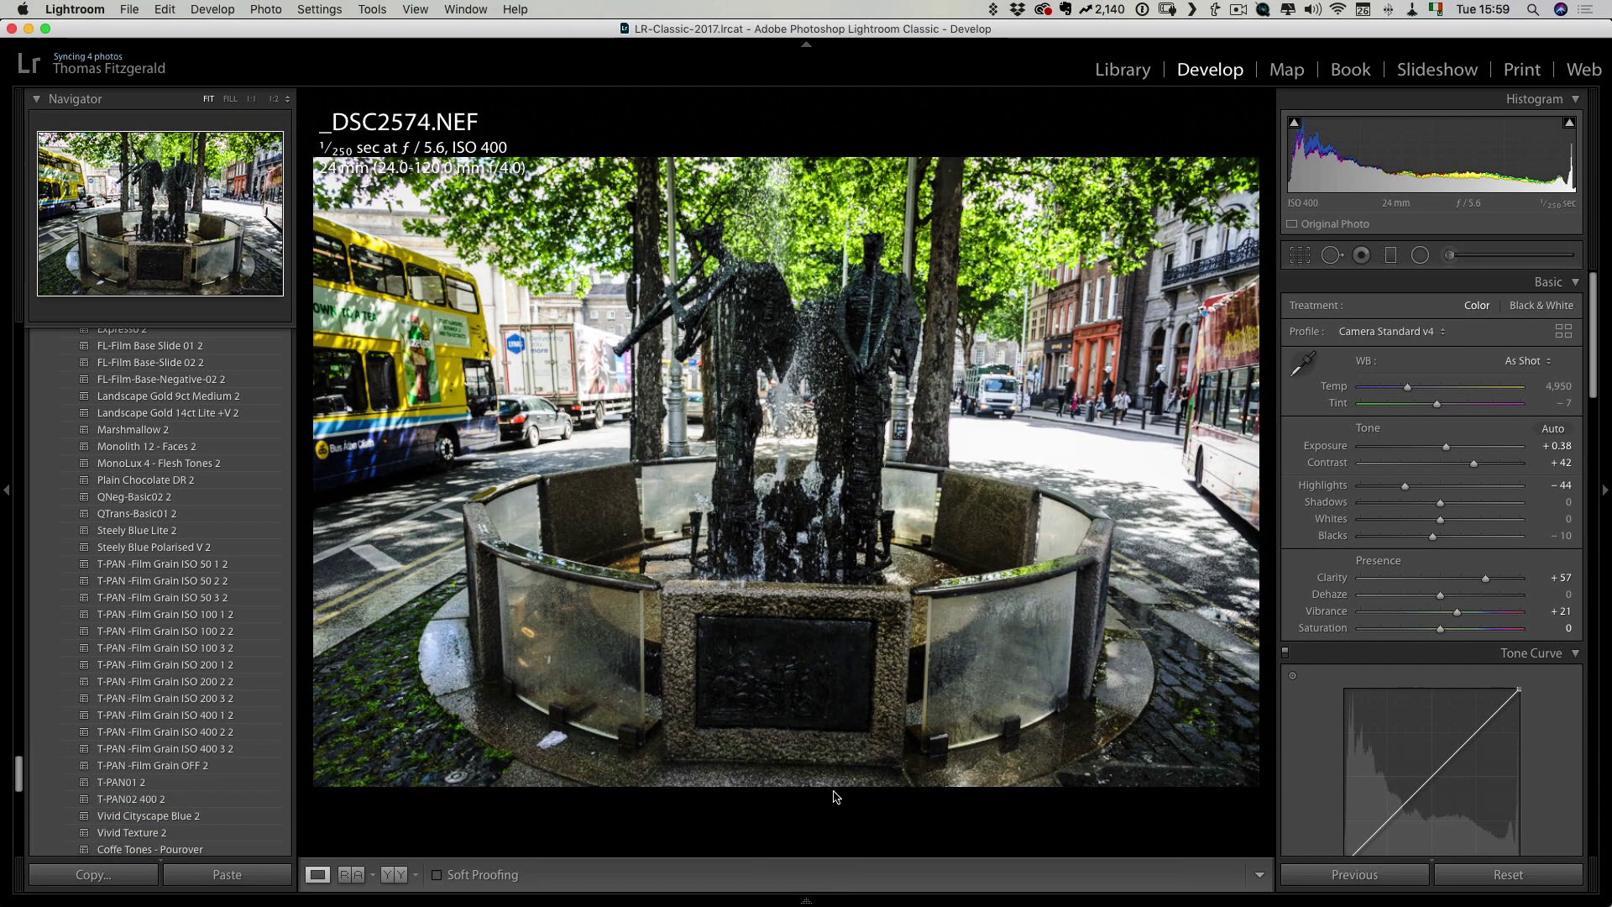
left_click(227, 476)
scroll(226, 476, "down", 10)
left_click(147, 550)
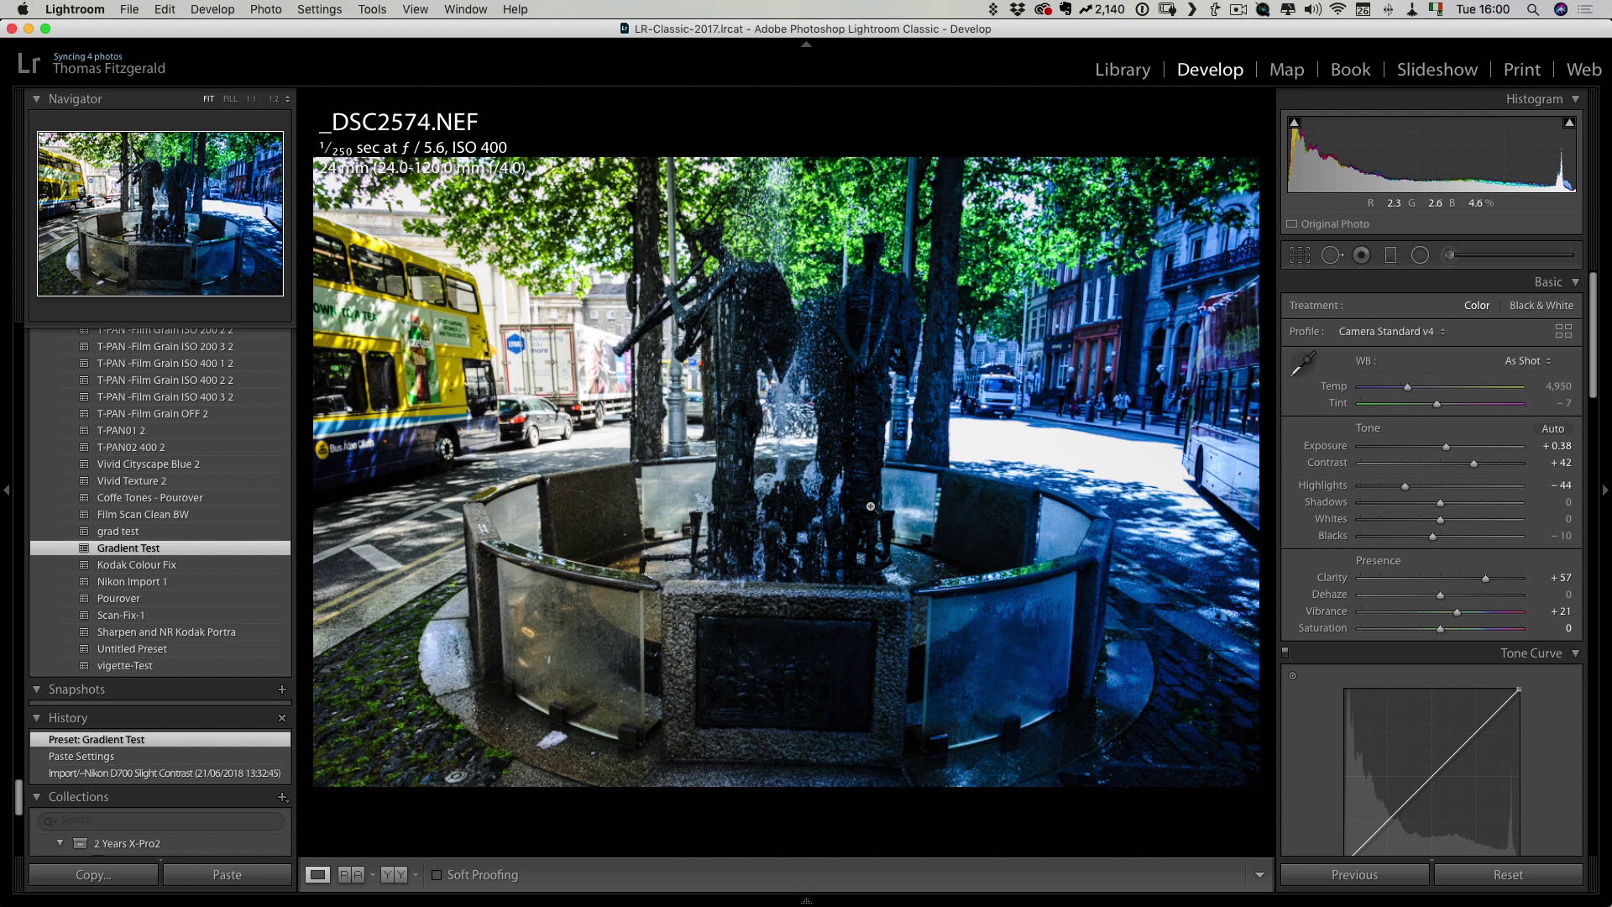
Undo the Gradient Test preset on _DSC2574 and reselect _DSC2575
key("super+z")
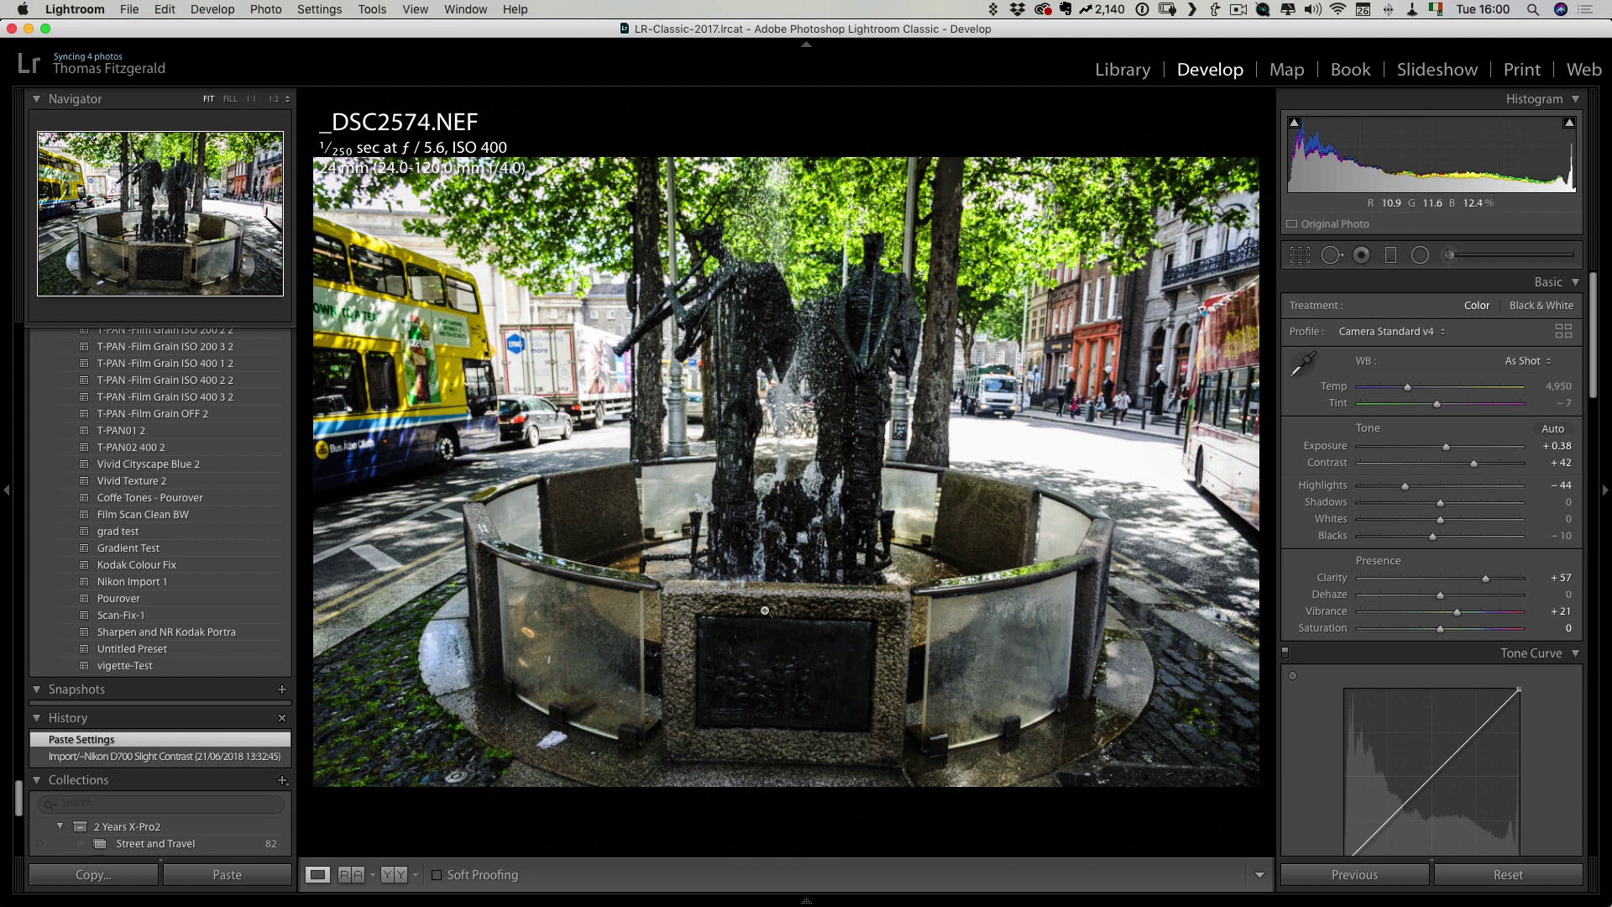
mouse_move(781, 902)
left_click(903, 841)
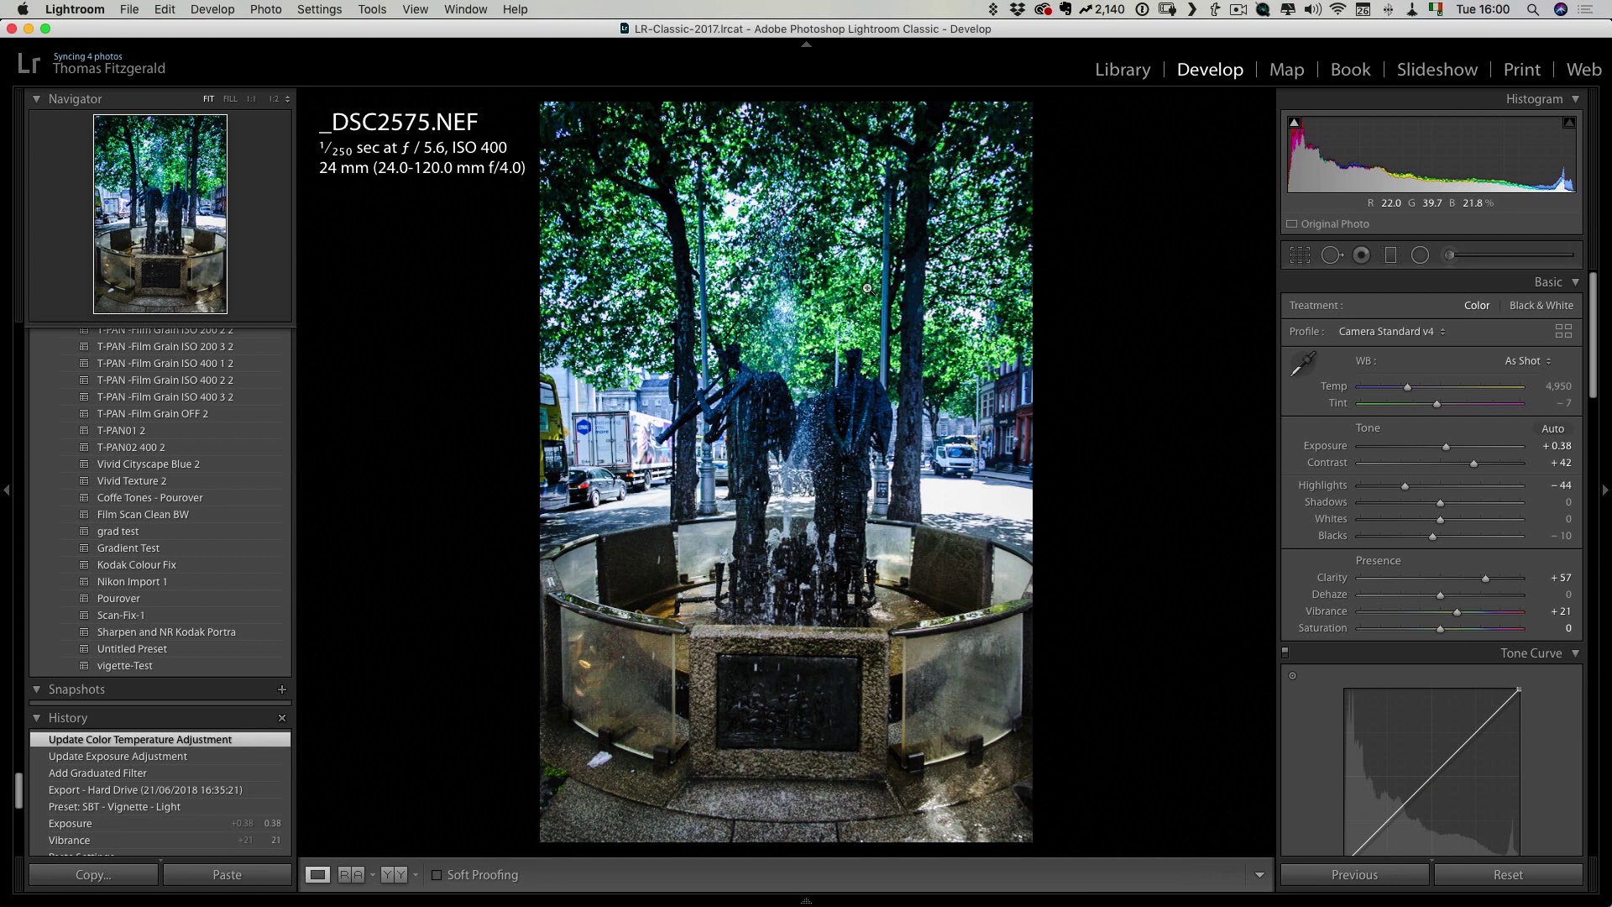
Copy all of _DSC2575's develop settings and return to _DSC2574
key("super+shift+c")
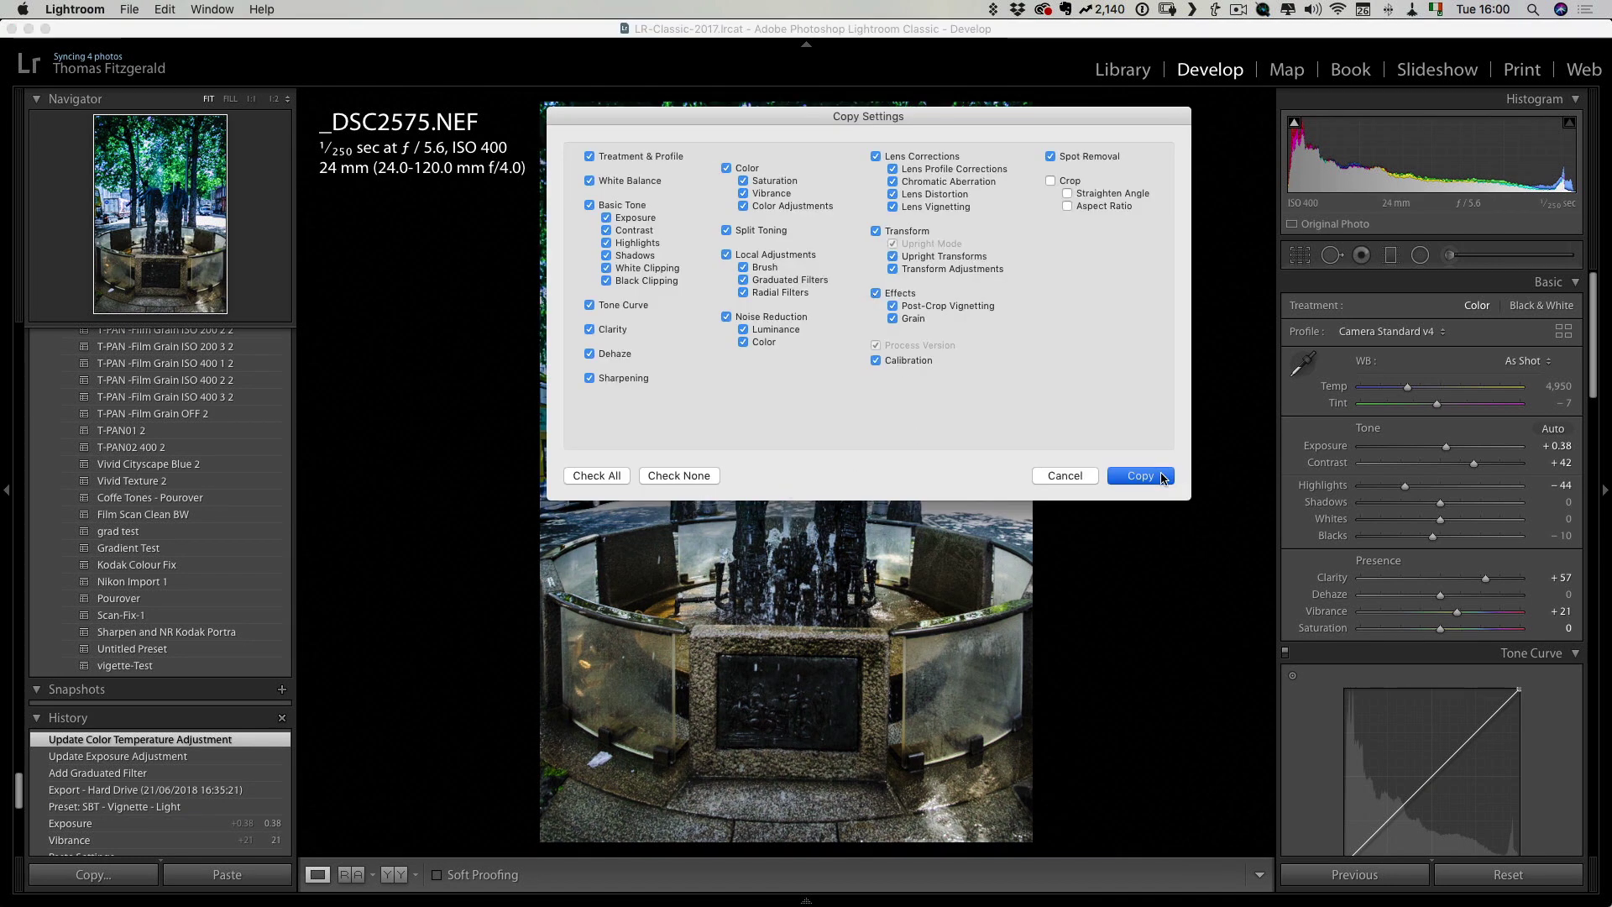
left_click(1162, 479)
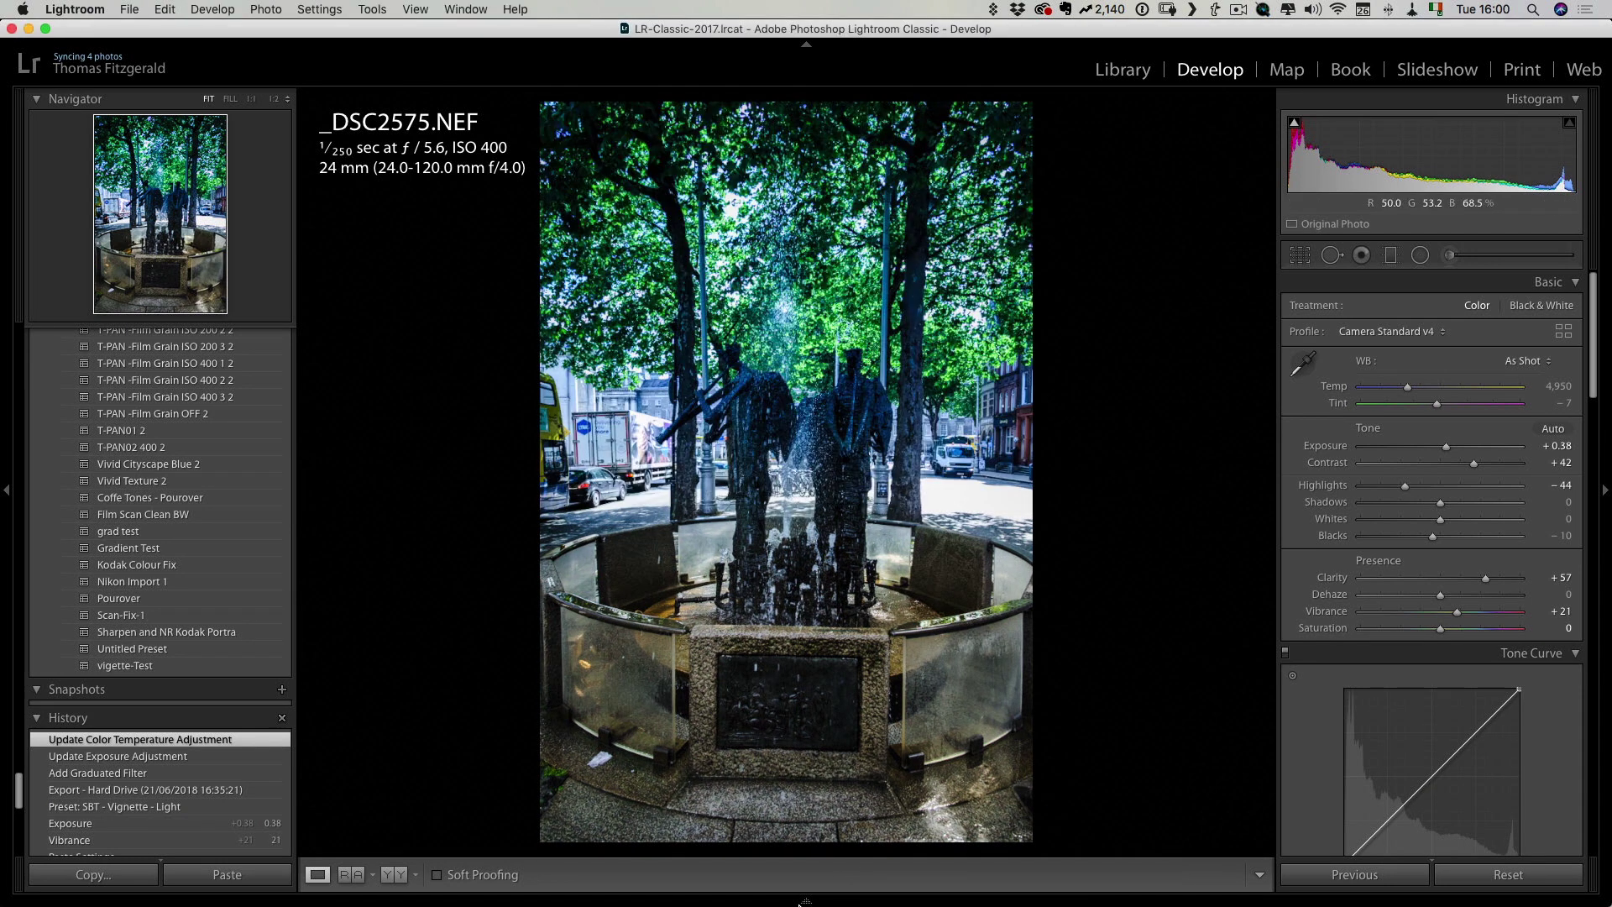
key("super+shift+v")
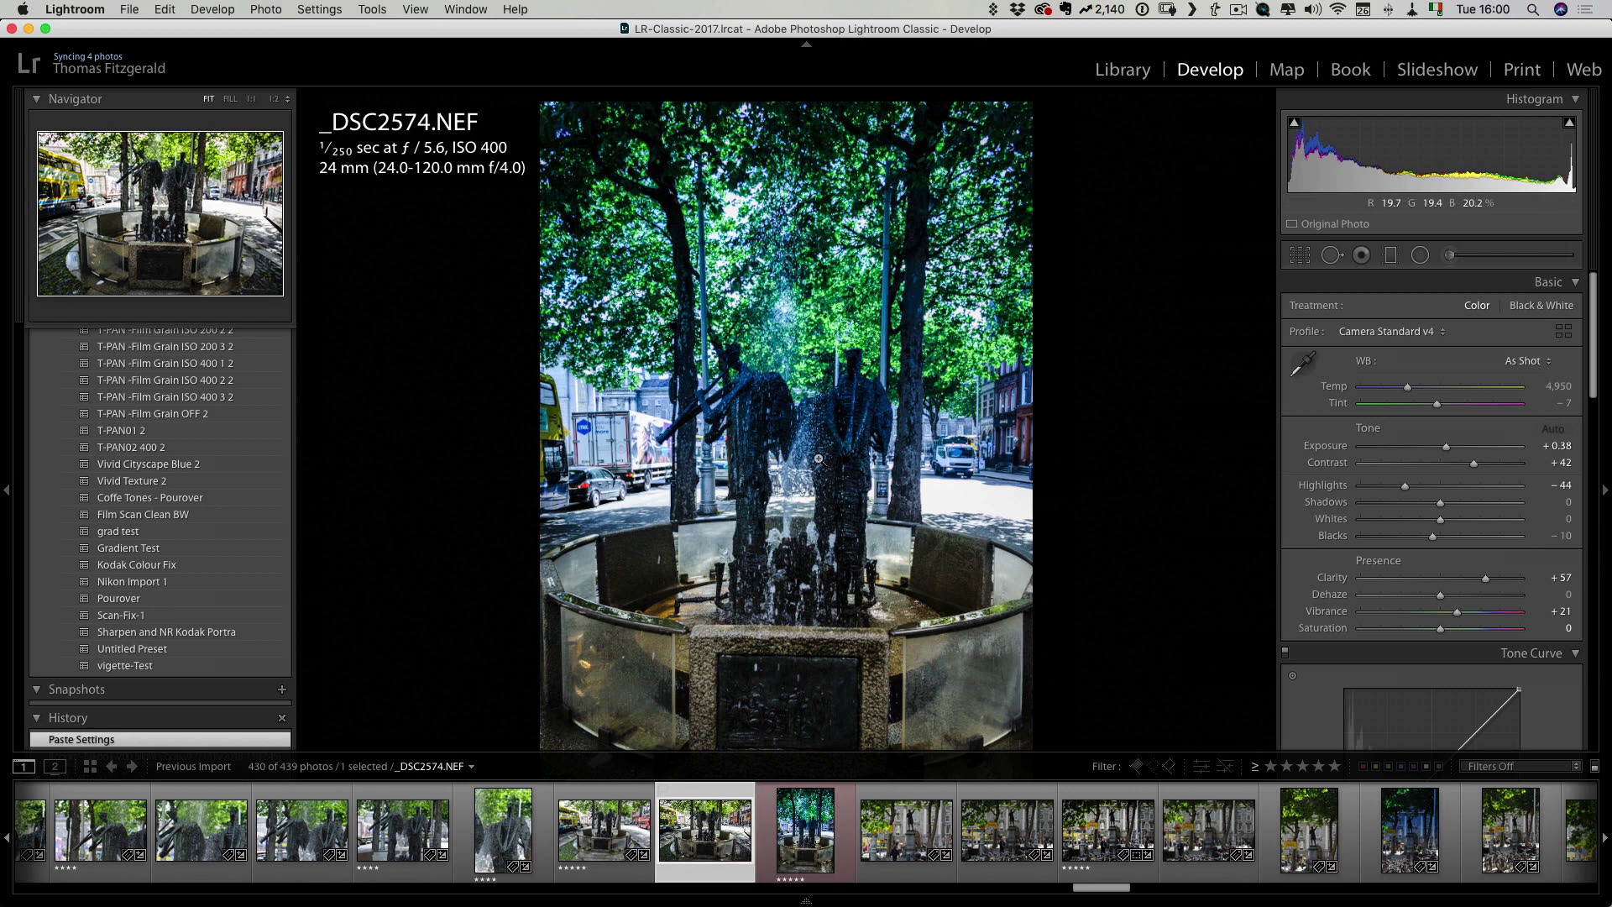
Paste the copied develop settings onto _DSC2574, then switch to _DSC2572
key("super+shift+v")
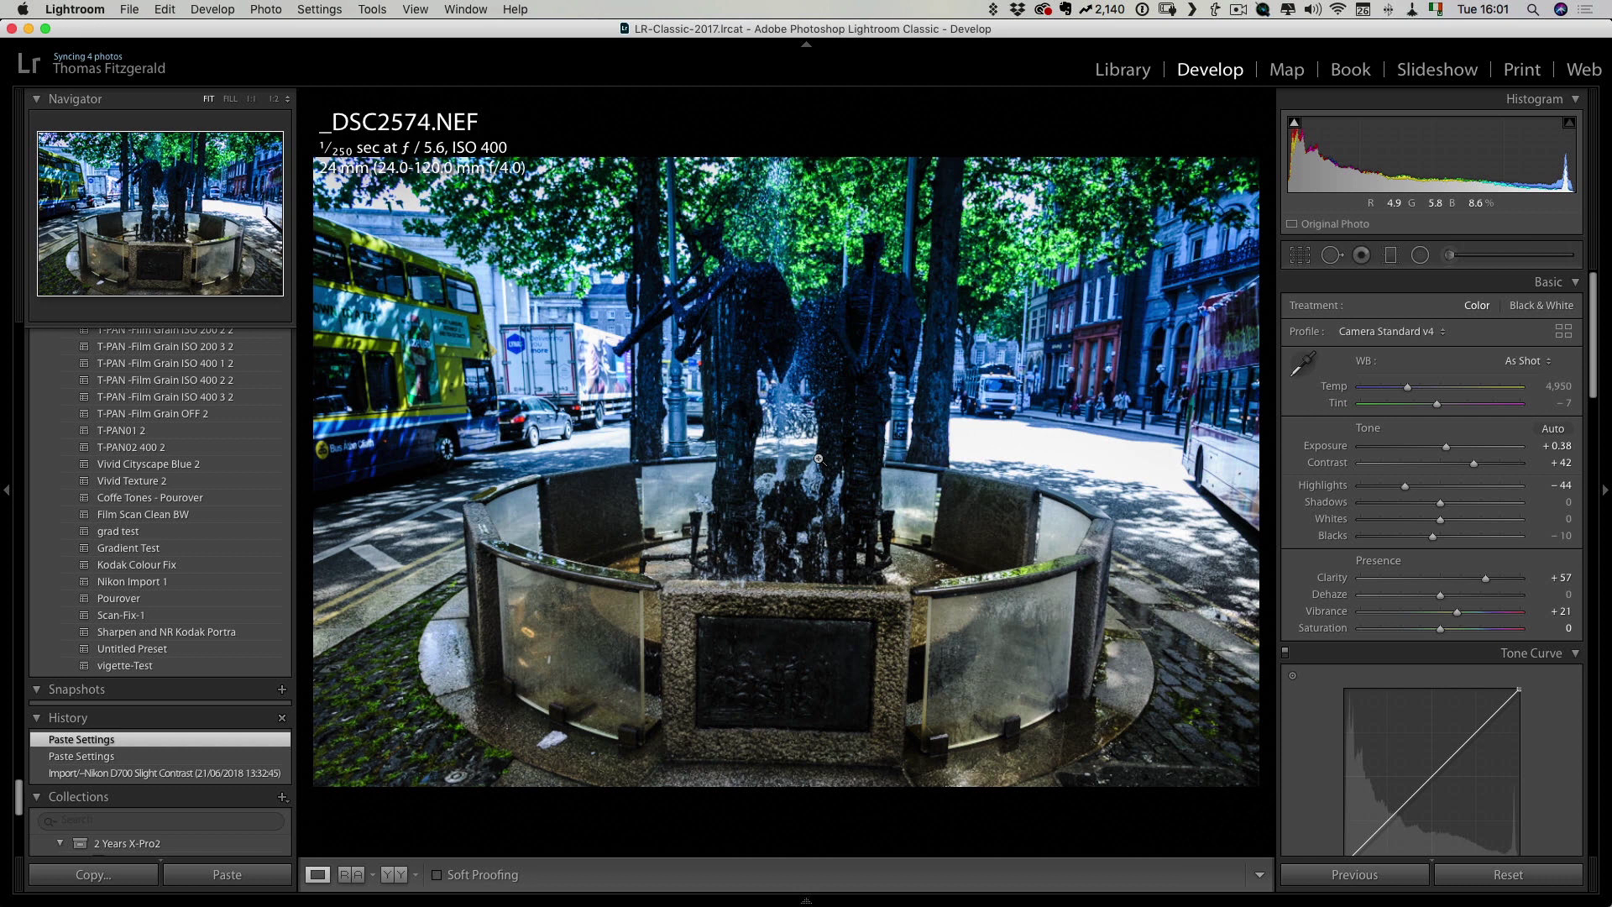
mouse_move(816, 899)
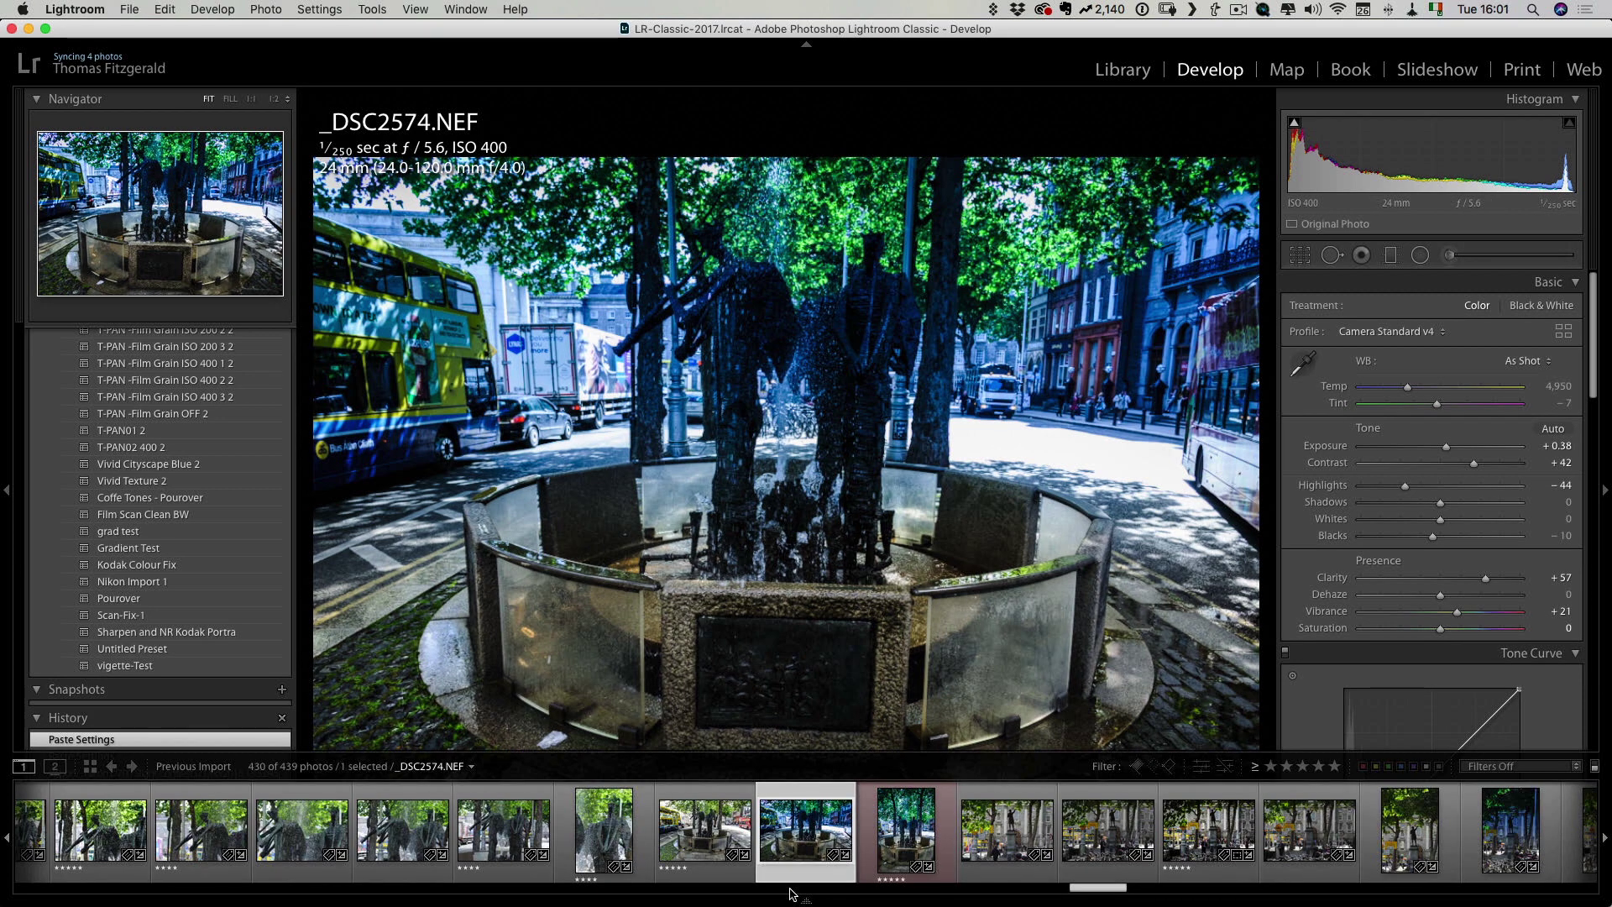
left_click(598, 831)
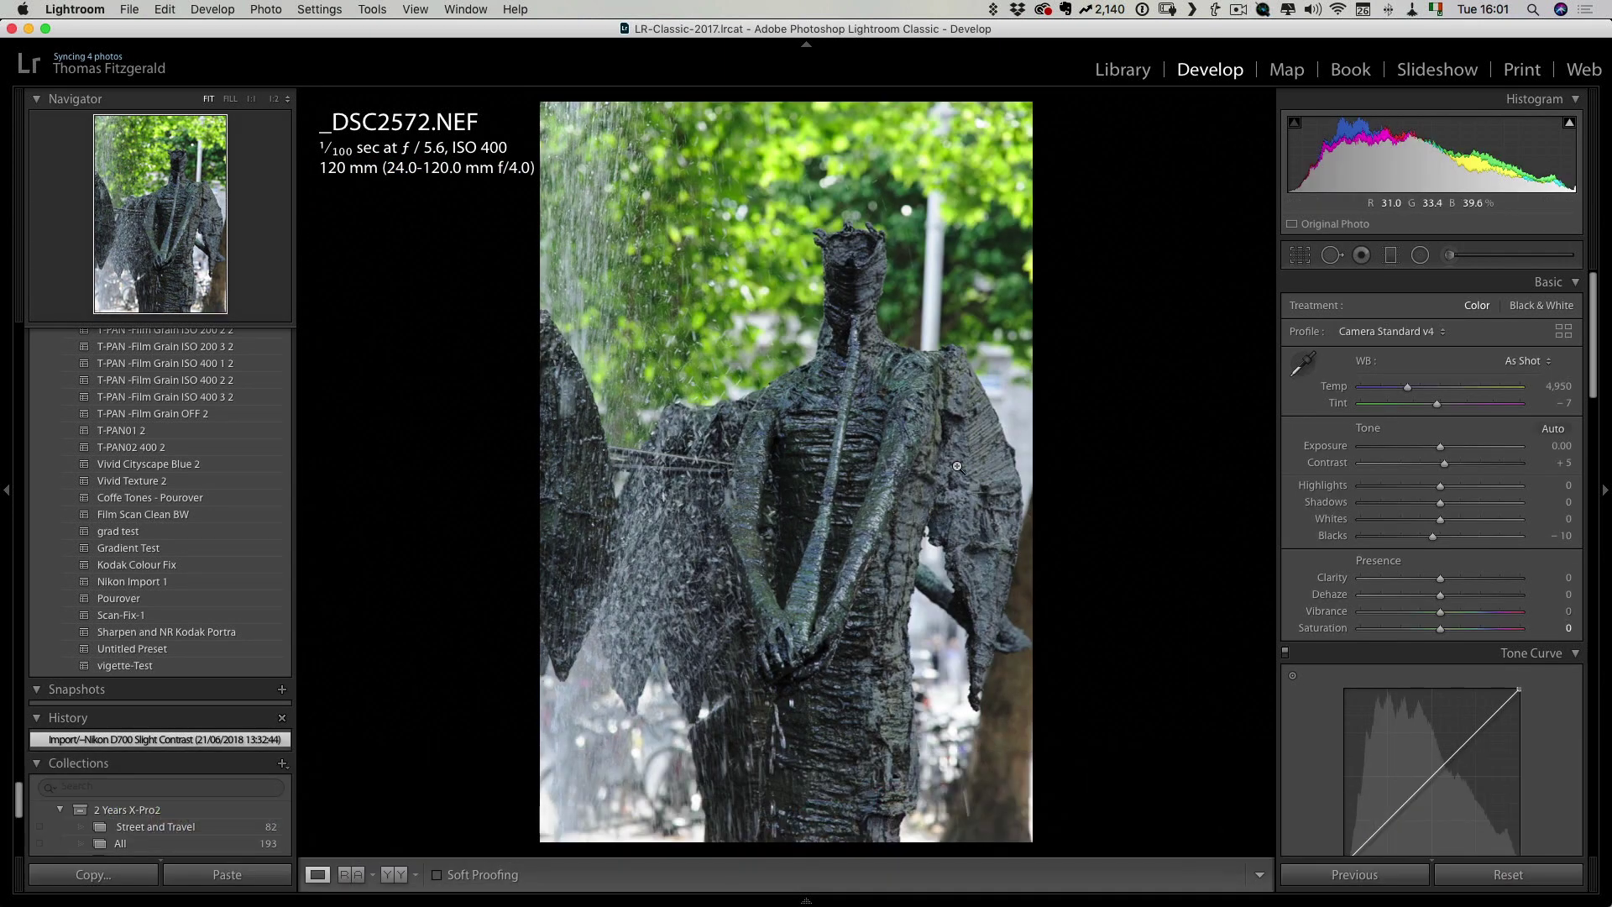
Paste the previous photo's settings onto _DSC2572, then select _DSC2565
left_click(1355, 875)
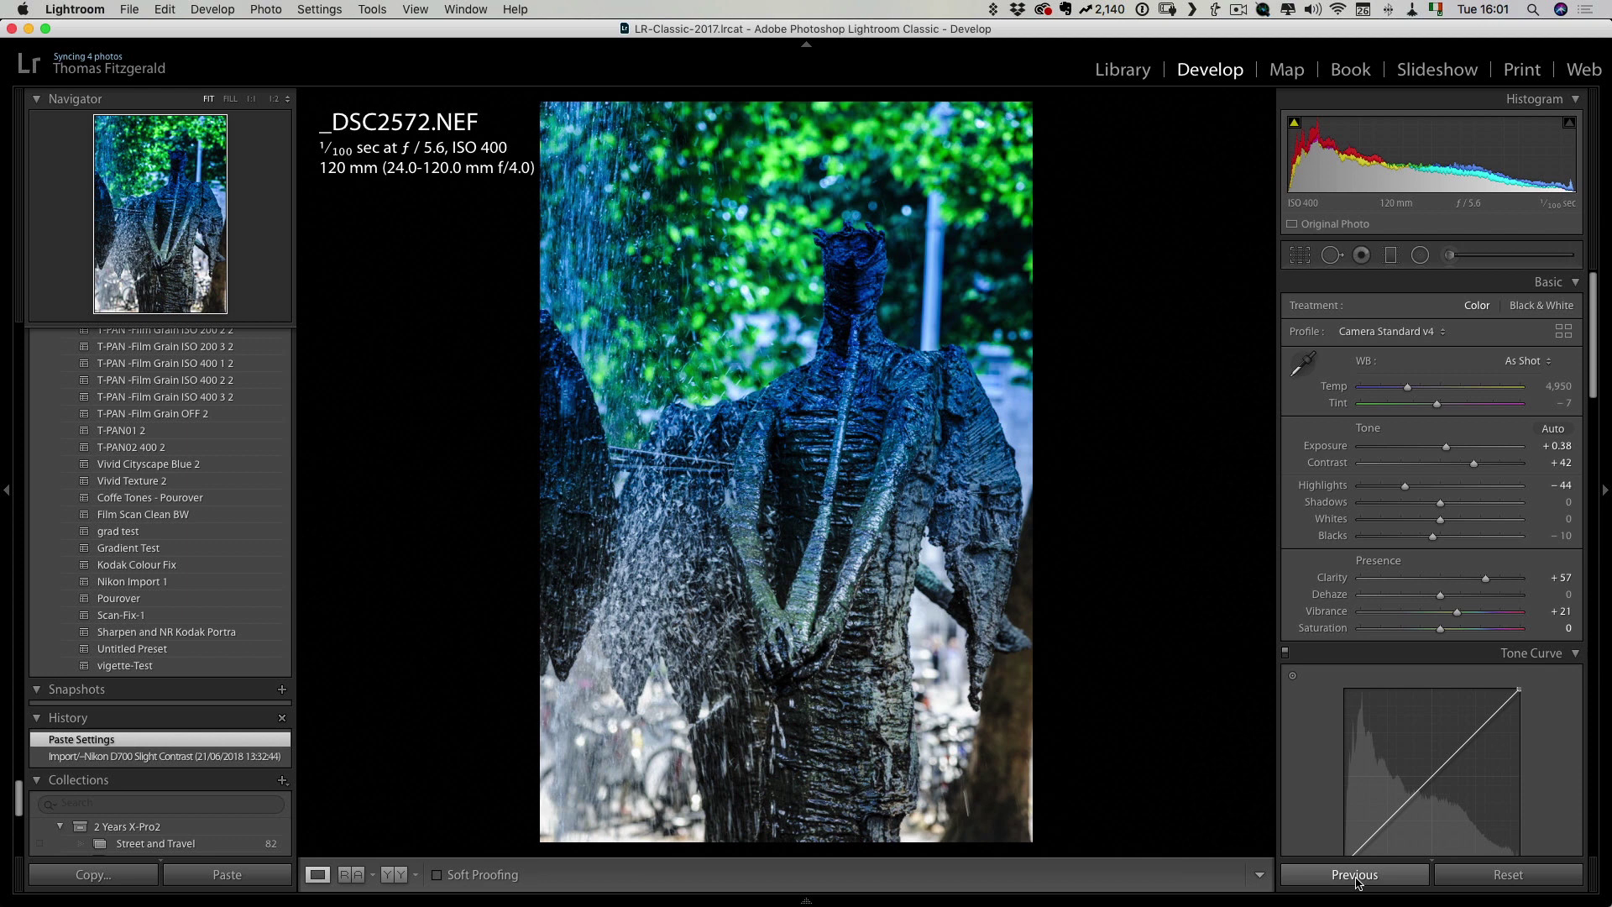
key("Left")
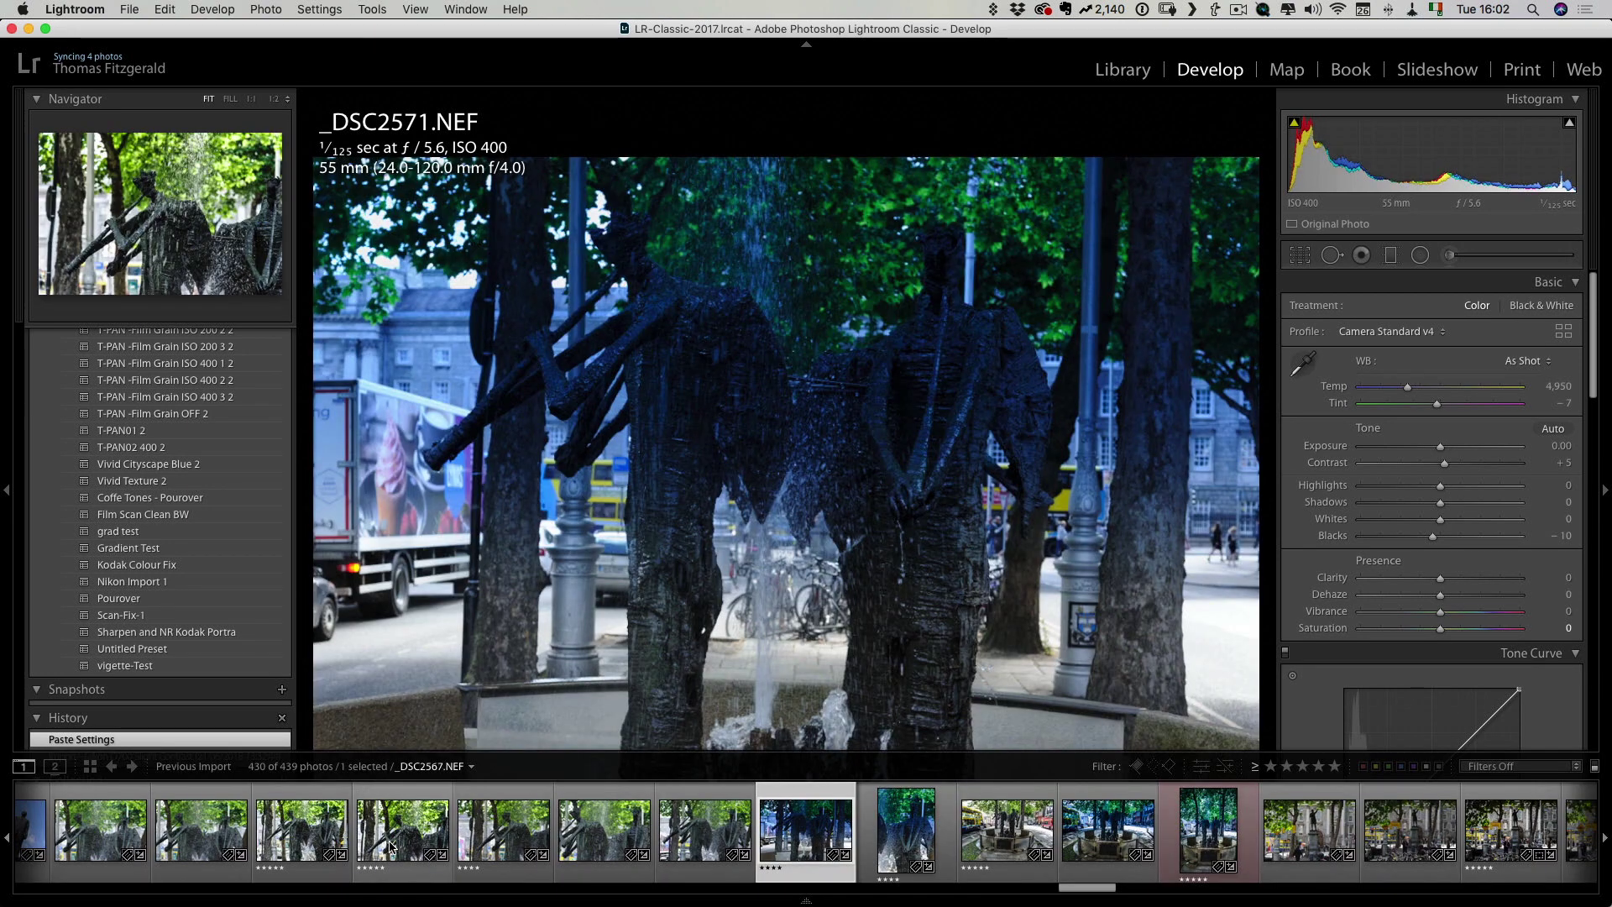
scroll(388, 846, "left", 3)
left_click(374, 837)
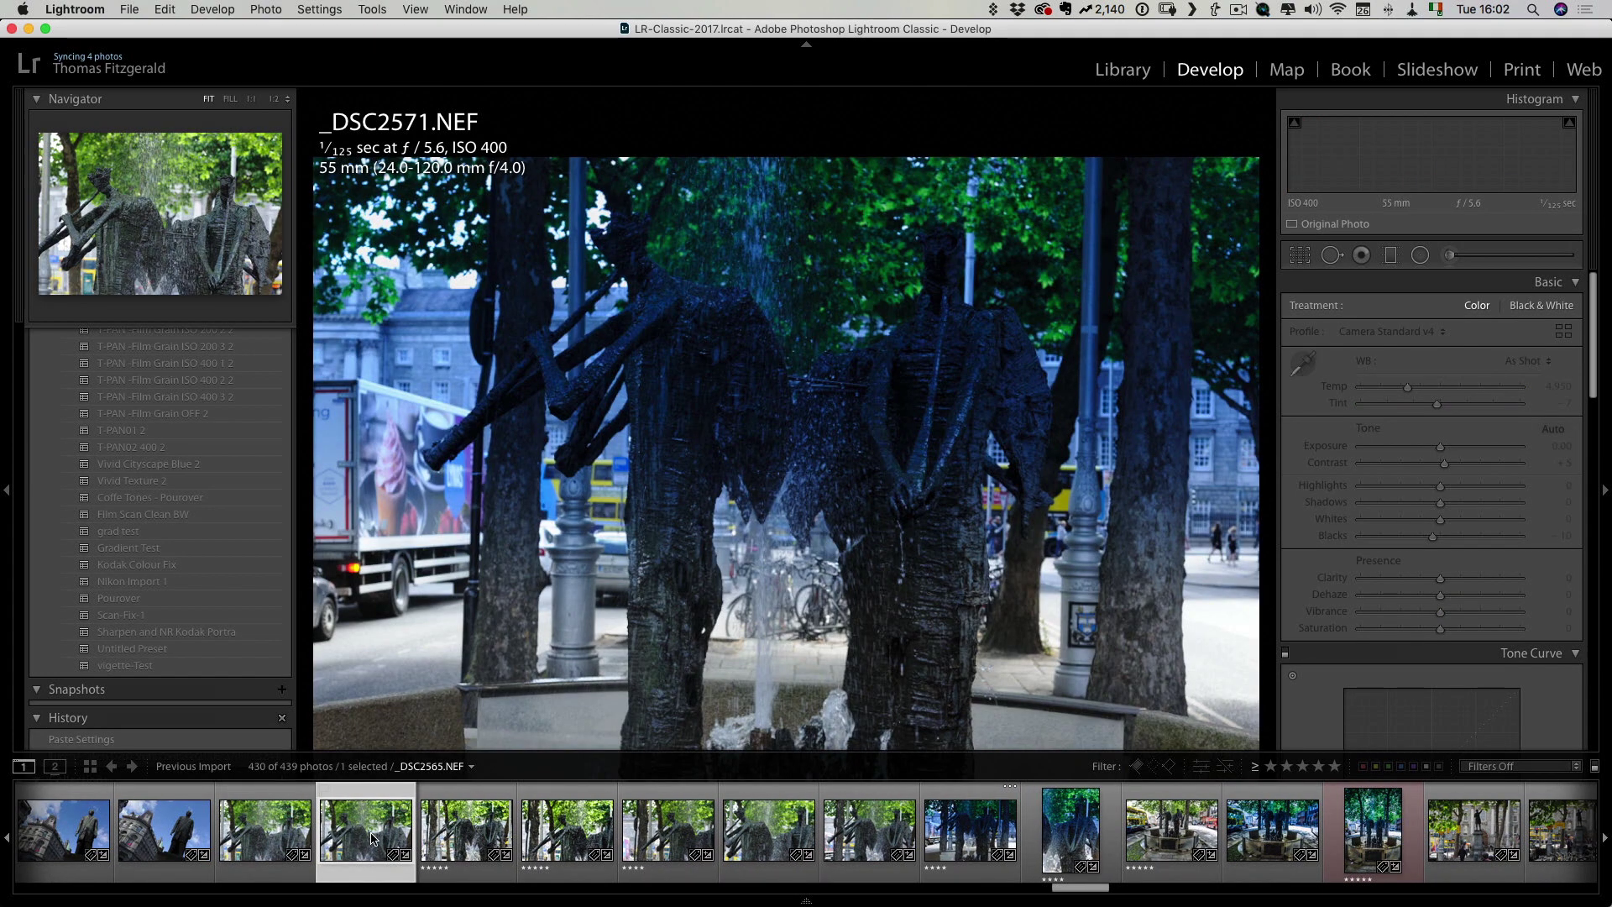
Apply the ND +Btm -Top lower 1/3 preset to _DSC2565, then reselect _DSC2572
scroll(168, 403, "up", 5)
scroll(168, 401, "up", 10)
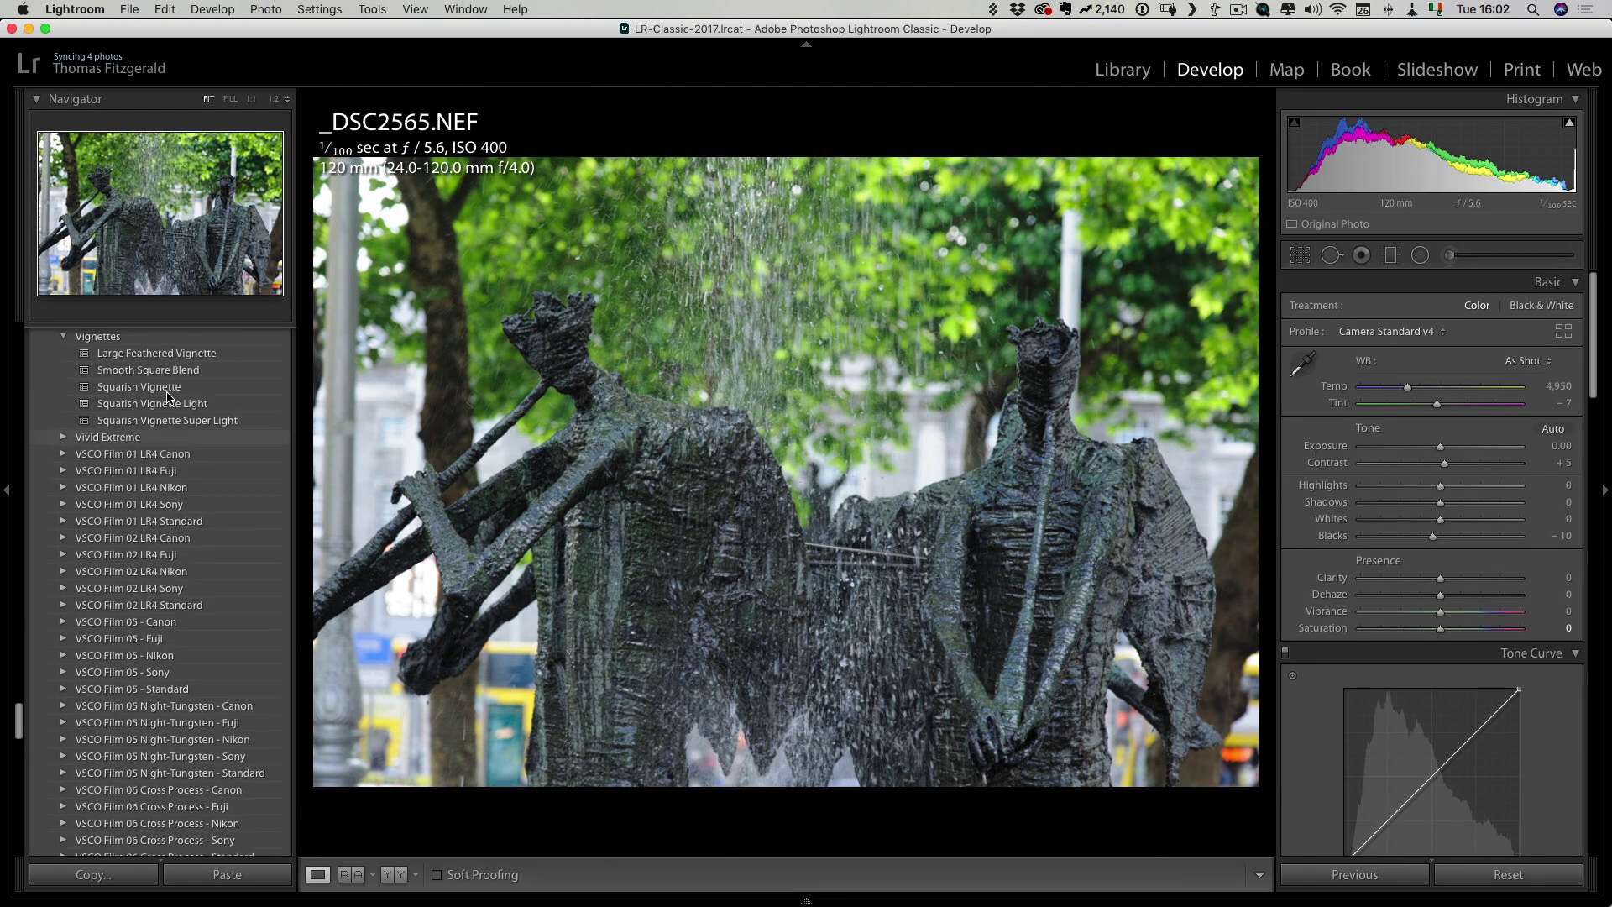
scroll(168, 398, "up", 6)
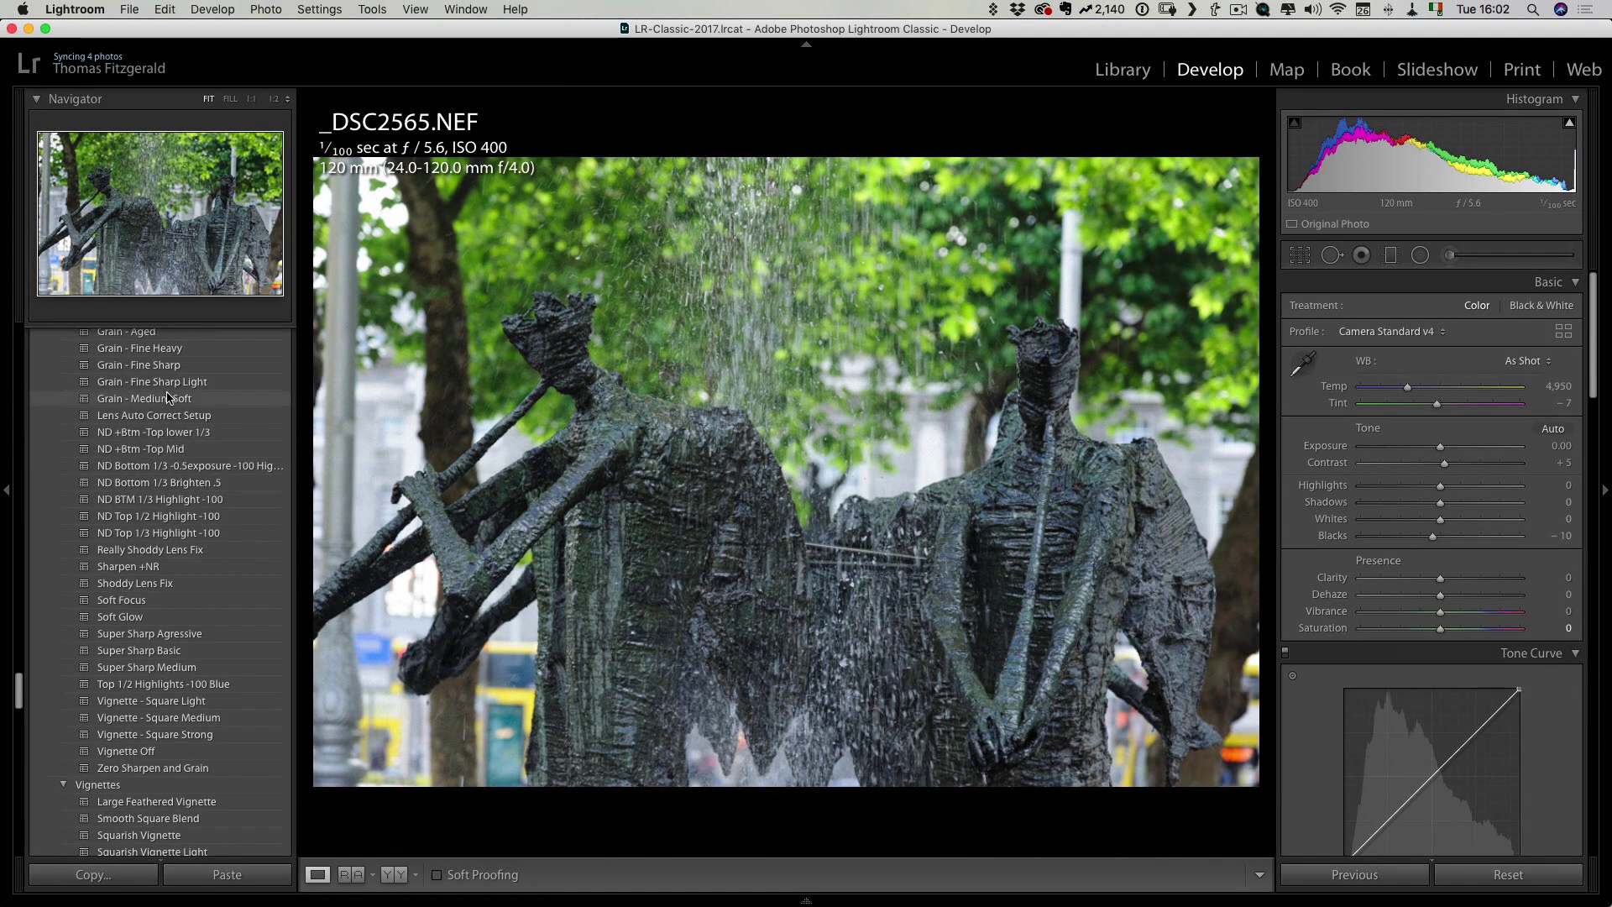
left_click(157, 452)
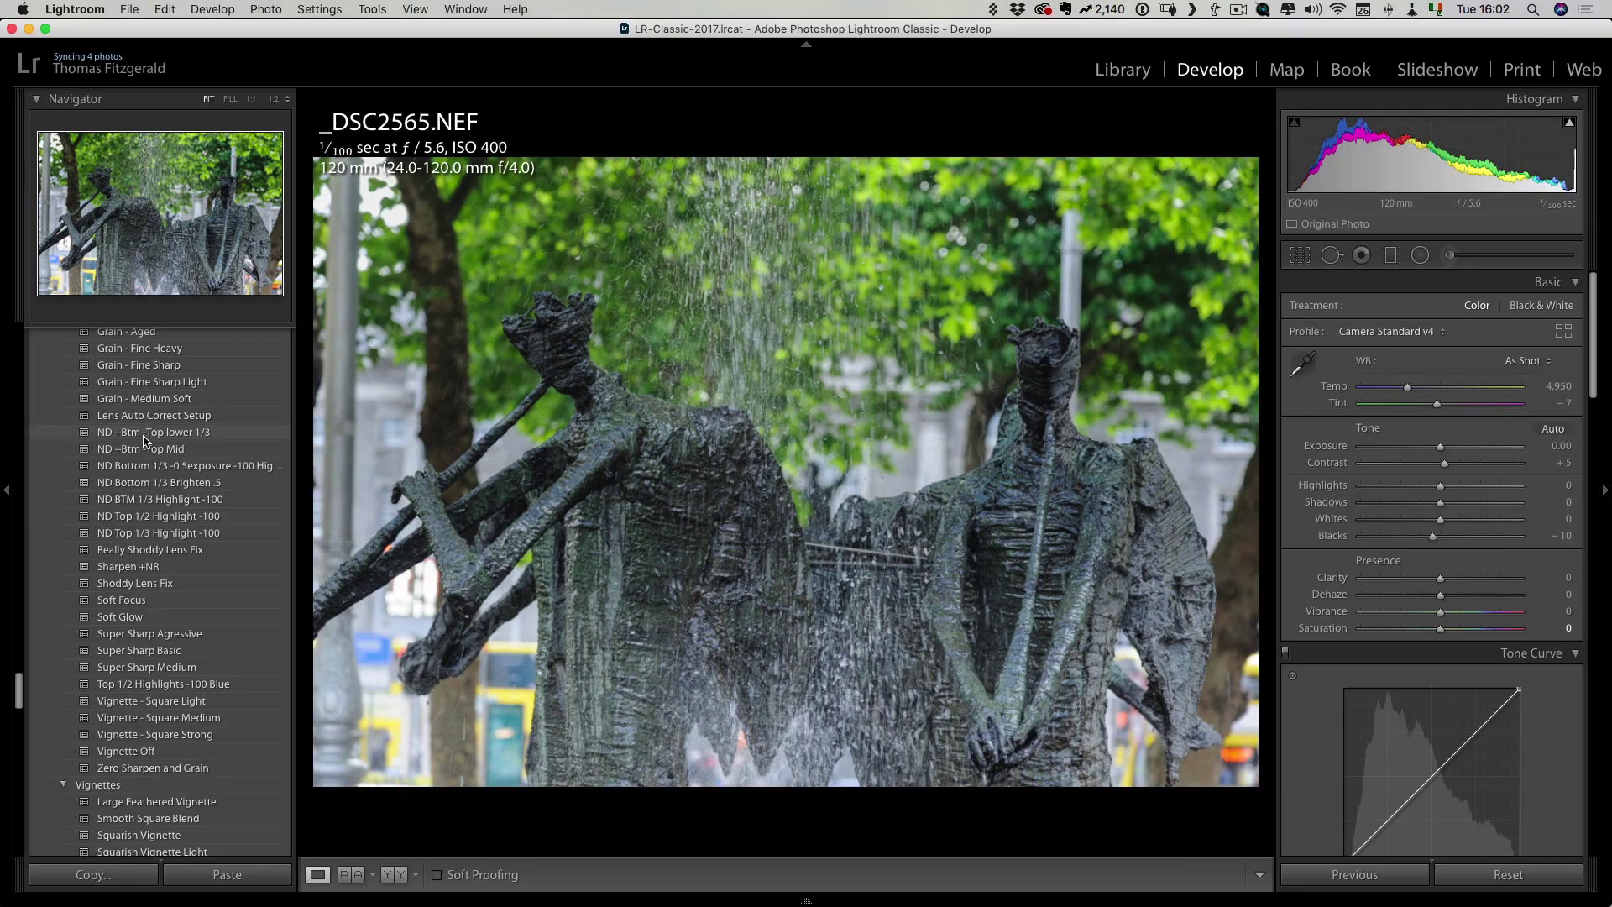
left_click(143, 437)
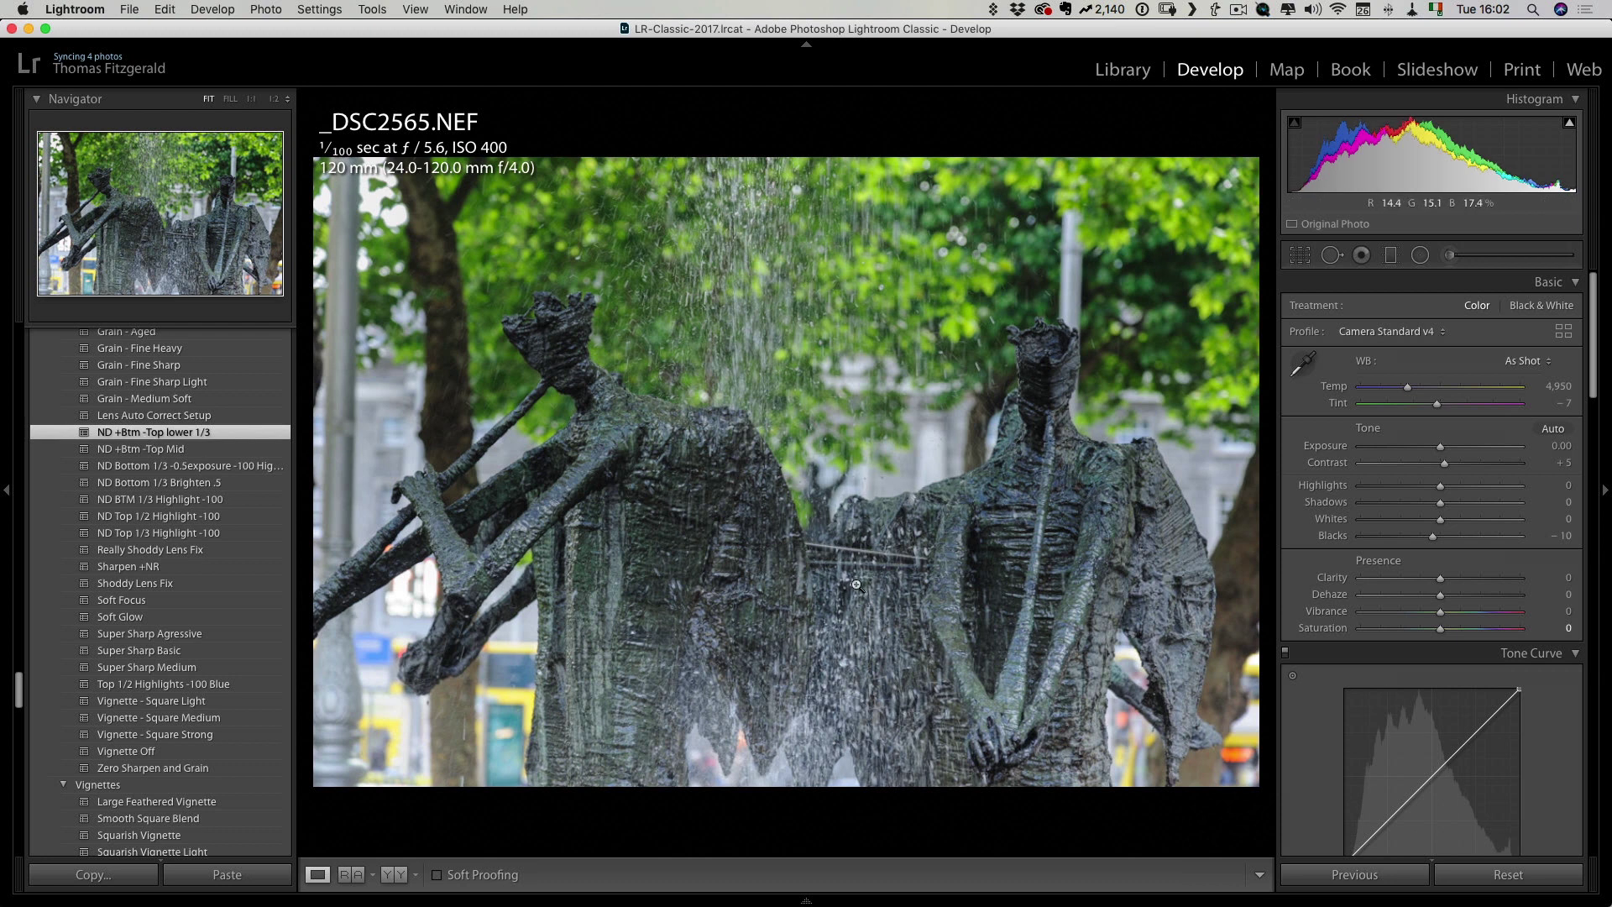
mouse_move(643, 900)
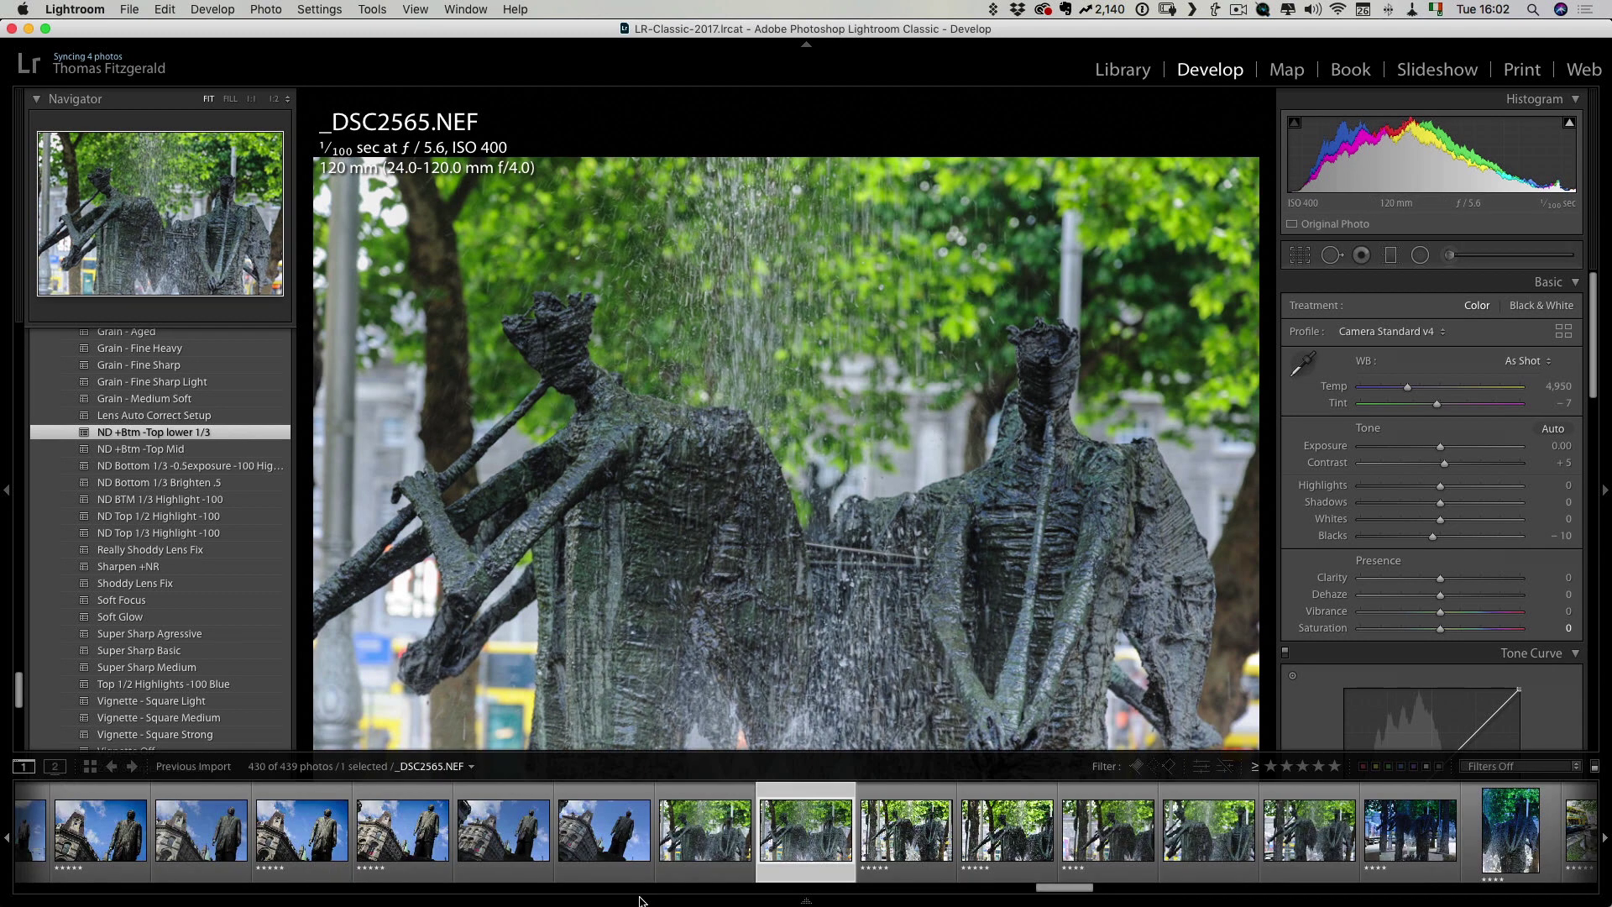
left_click(1007, 831)
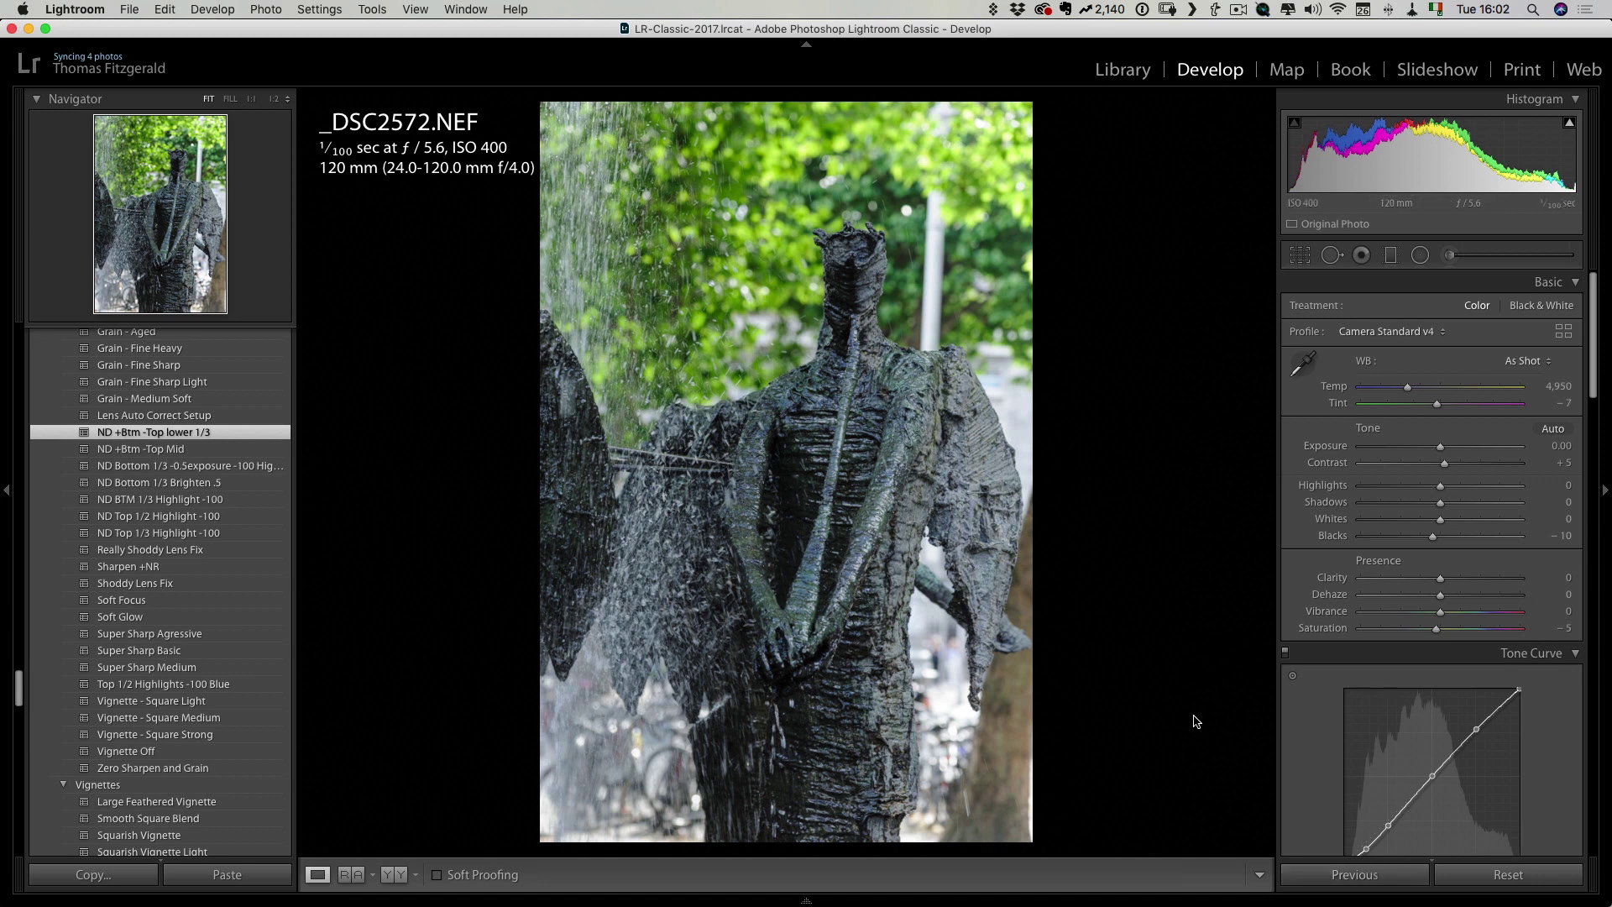
Undo the ND preset on _DSC2572 and apply ND +Btm -Top lower 1/3 to _DSC2570
key("super+z")
mouse_move(720, 898)
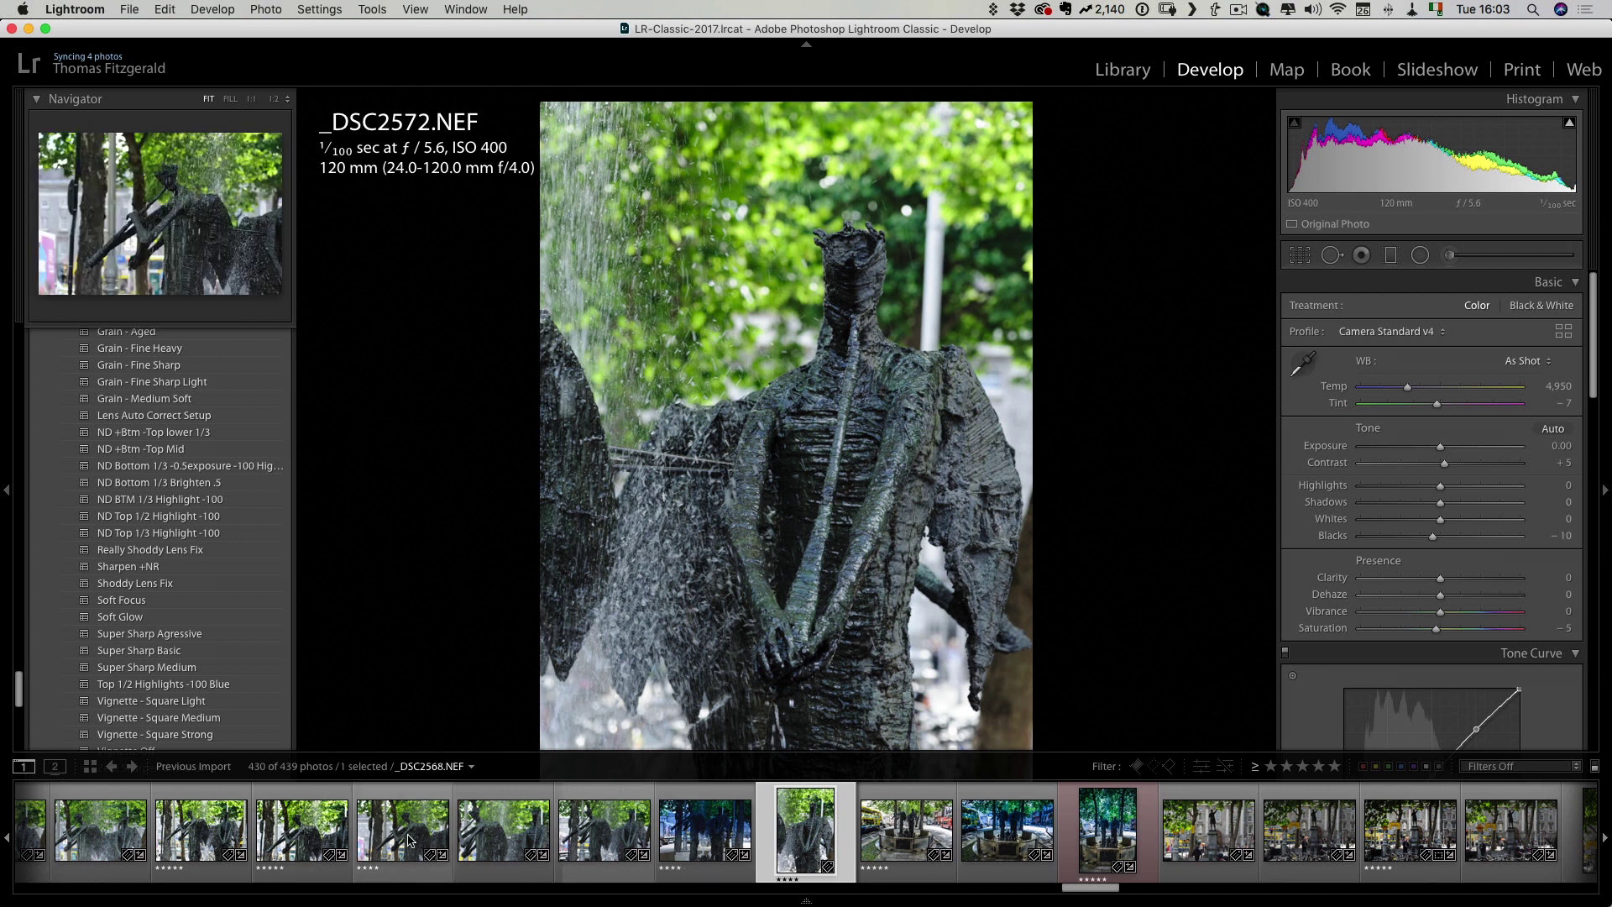
left_click(603, 844)
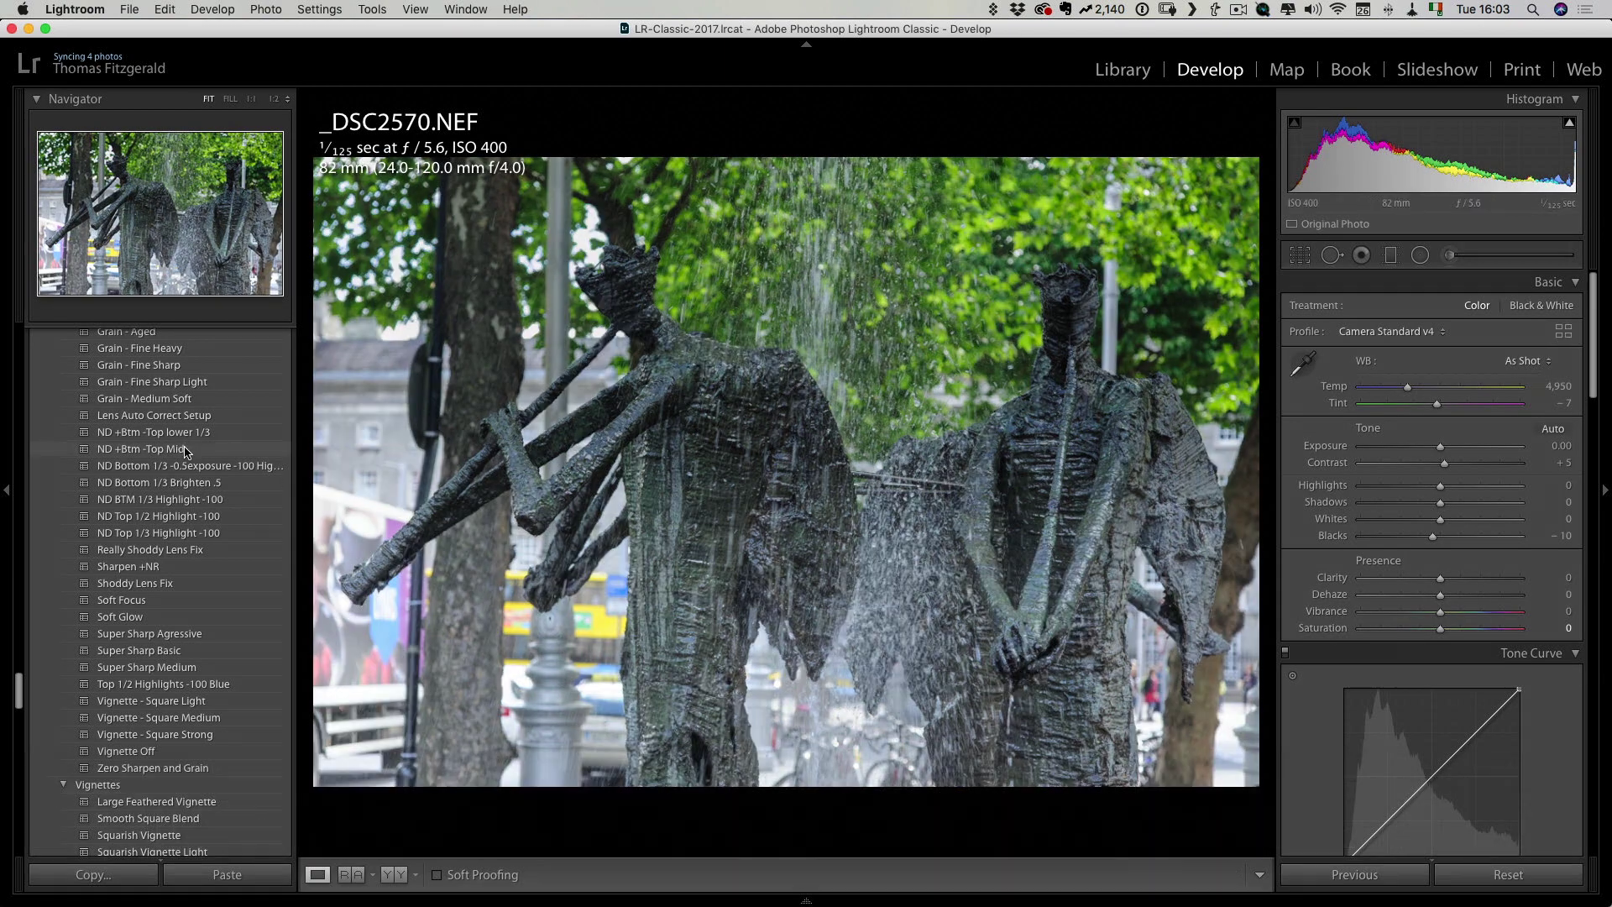
left_click(173, 434)
left_click(173, 434)
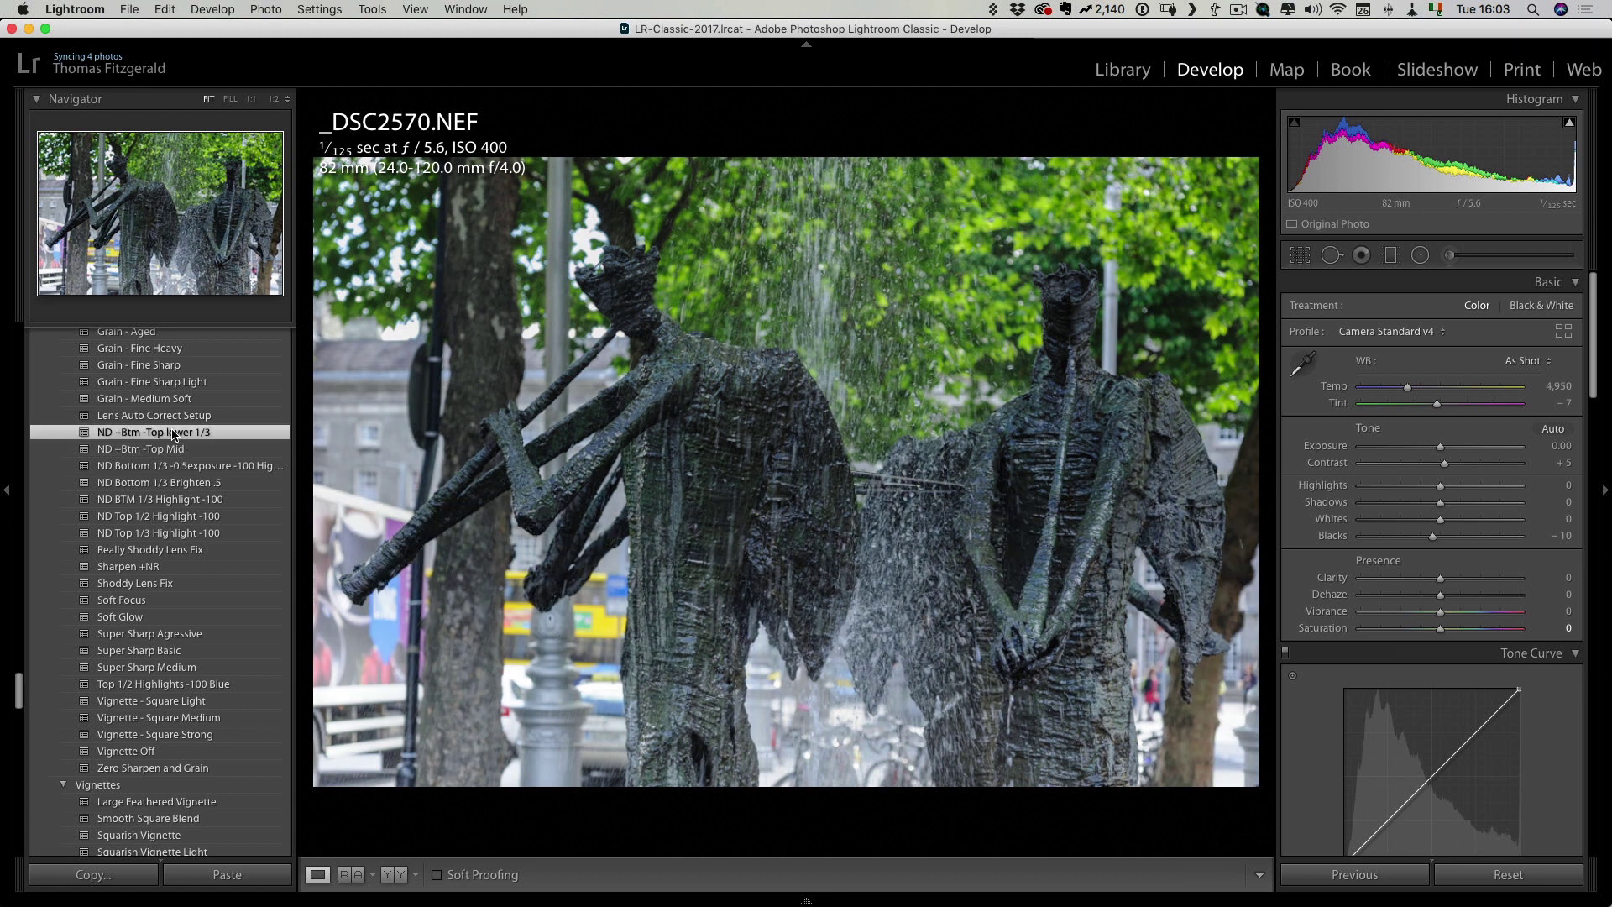
Paste _DSC2570's settings onto _DSC2572 using Previous
mouse_move(756, 900)
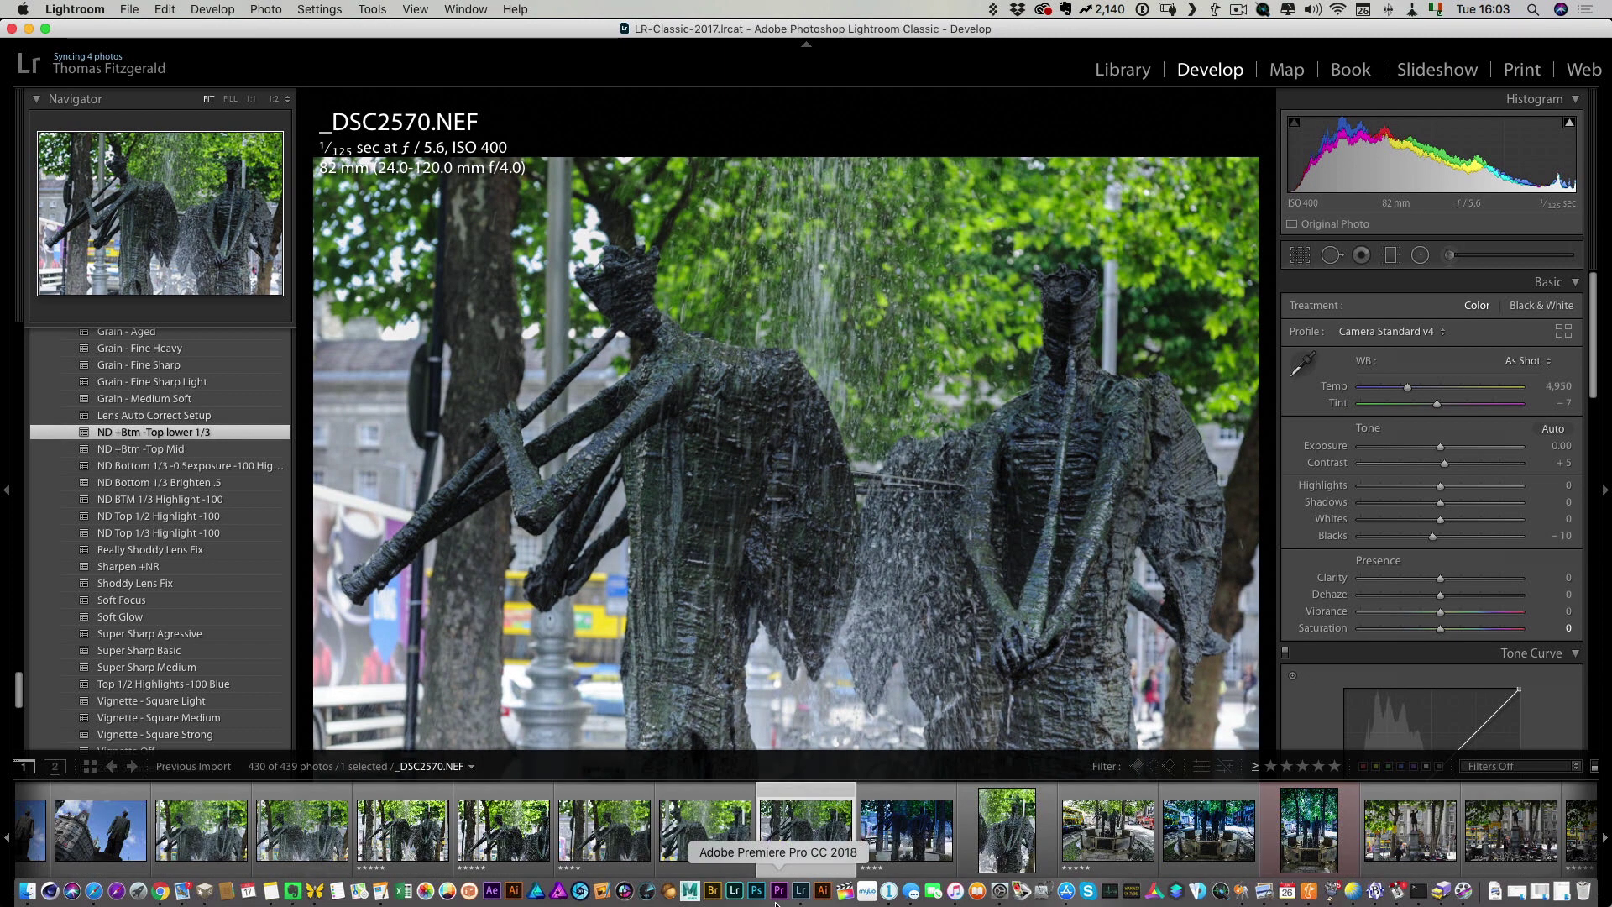
left_click(1002, 831)
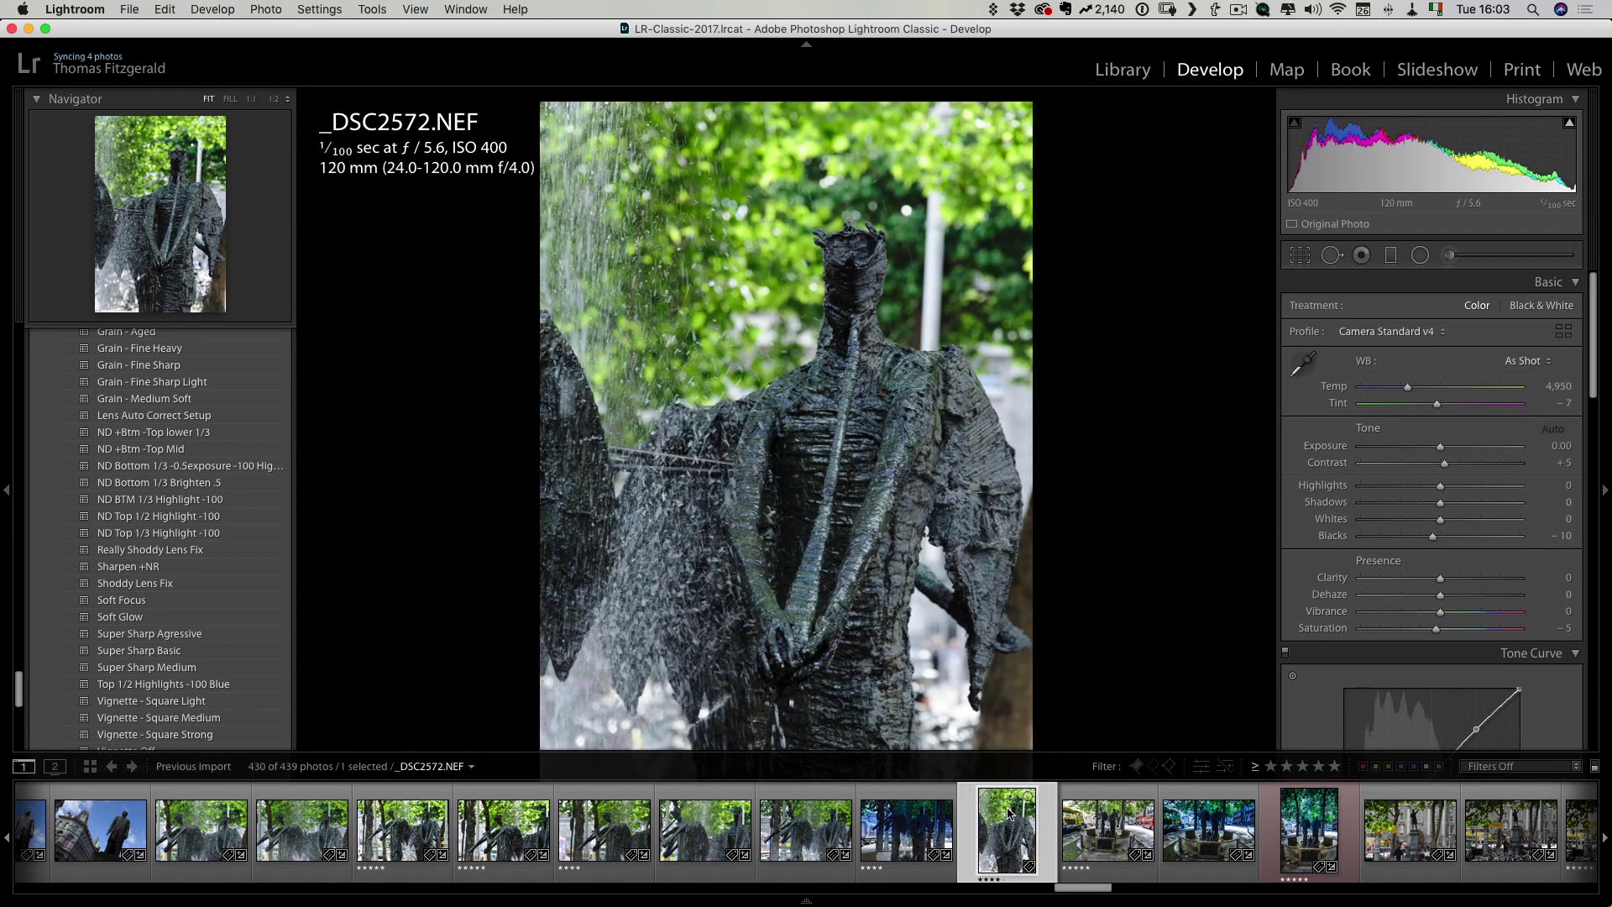
left_click(1398, 877)
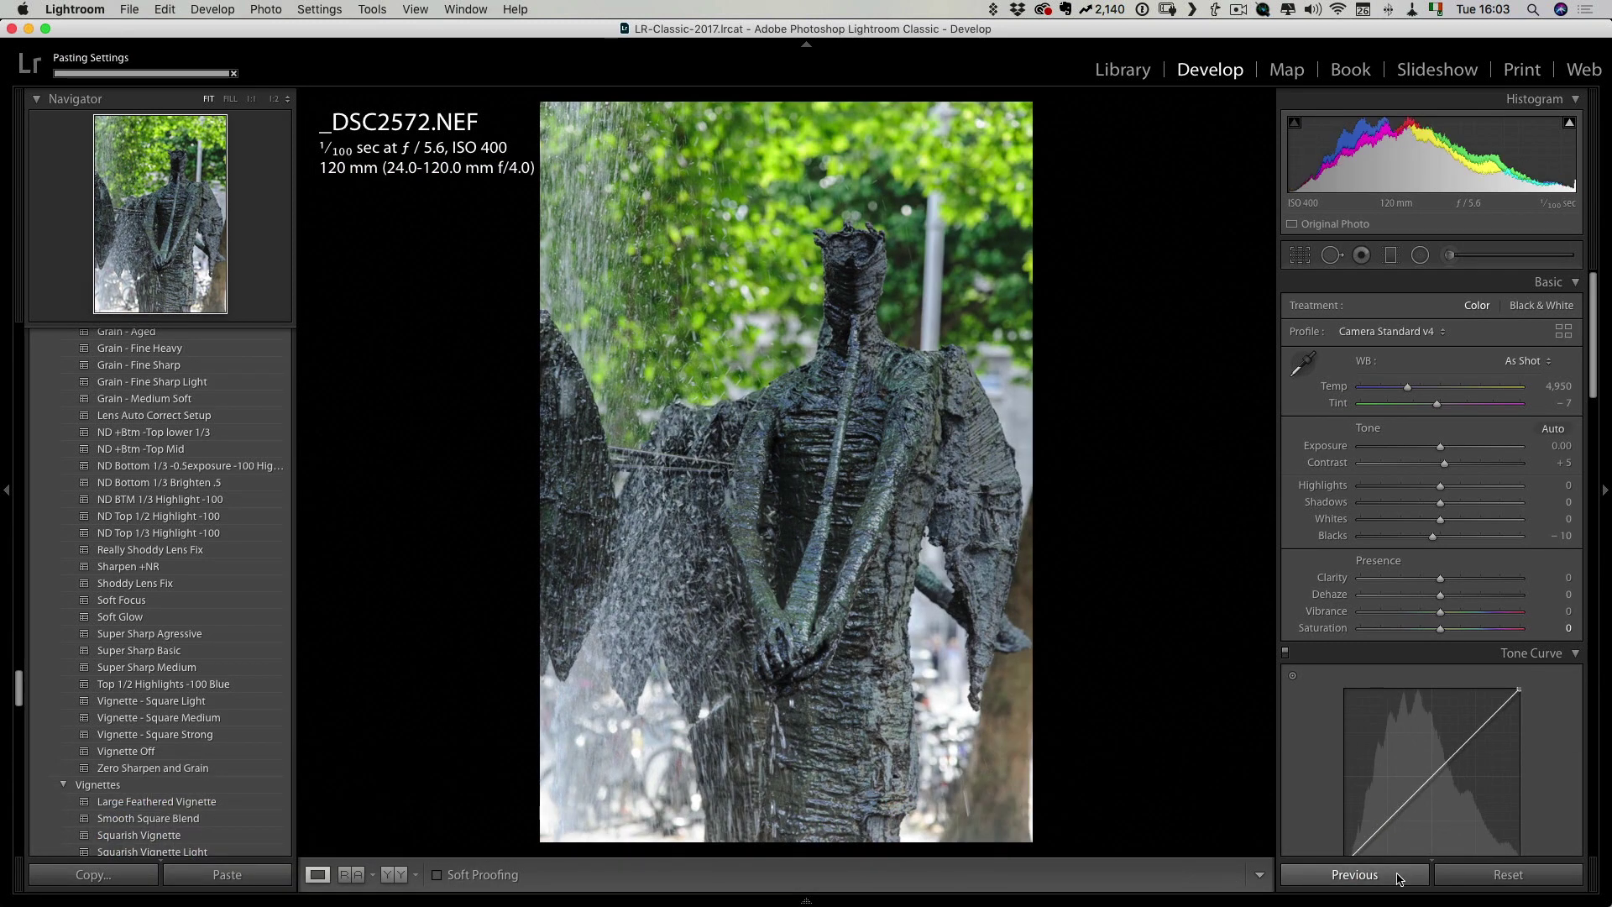